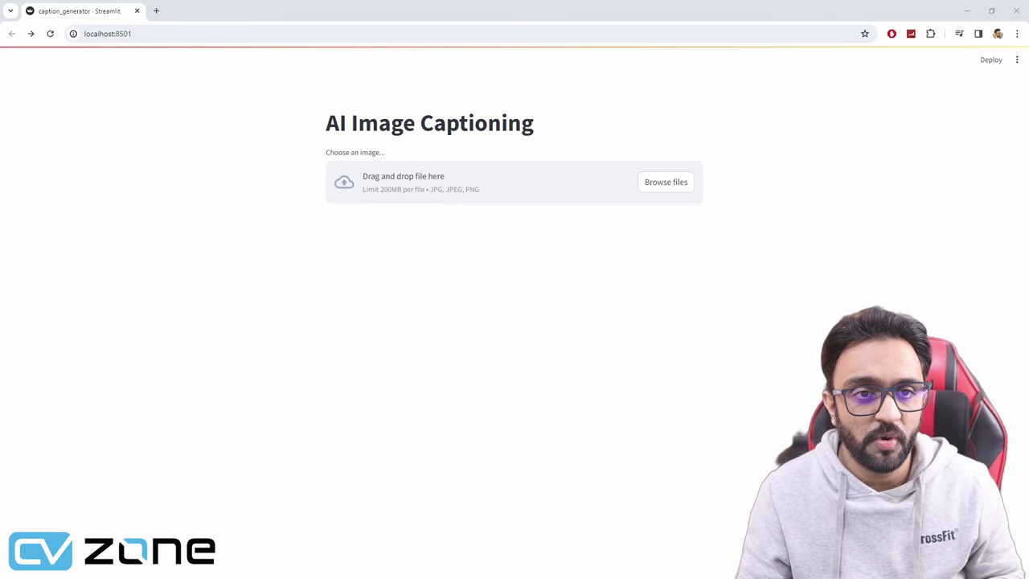
Upload murt.jpg and read its semantics: 'man in white shirt and sunglasses standing in a parking lot'
click(519, 188)
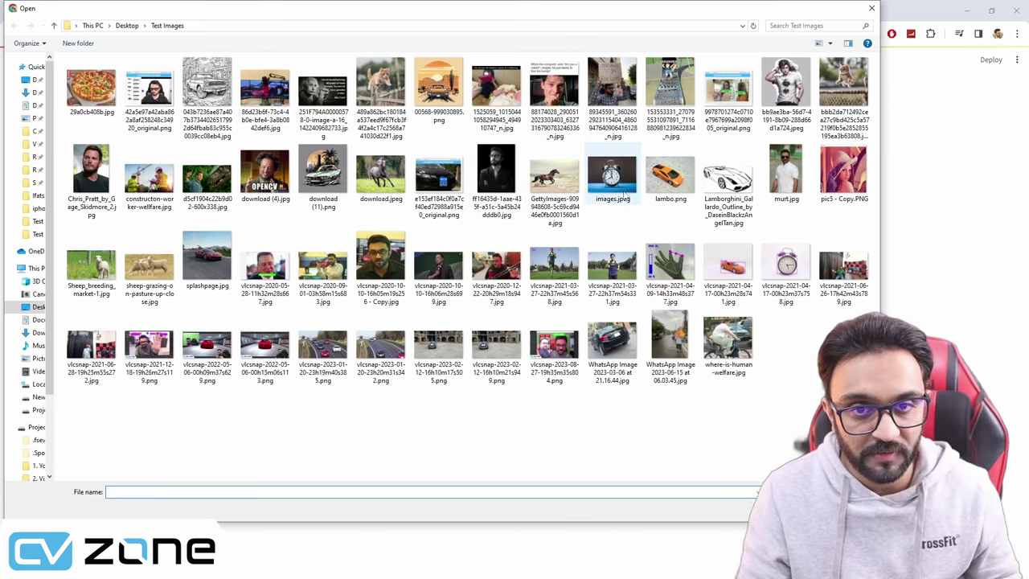
double_click(790, 182)
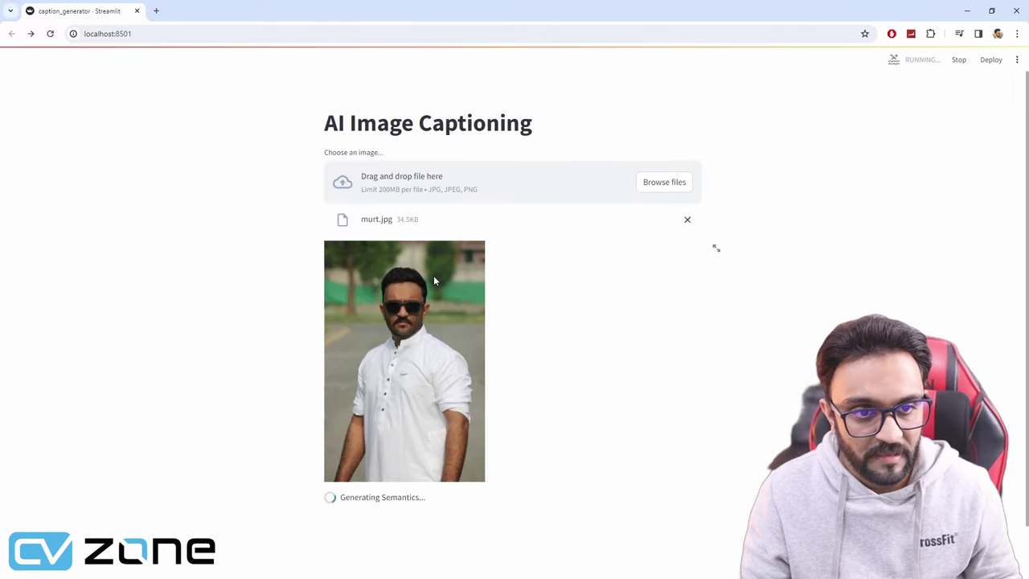
scroll(434, 275, down, 1)
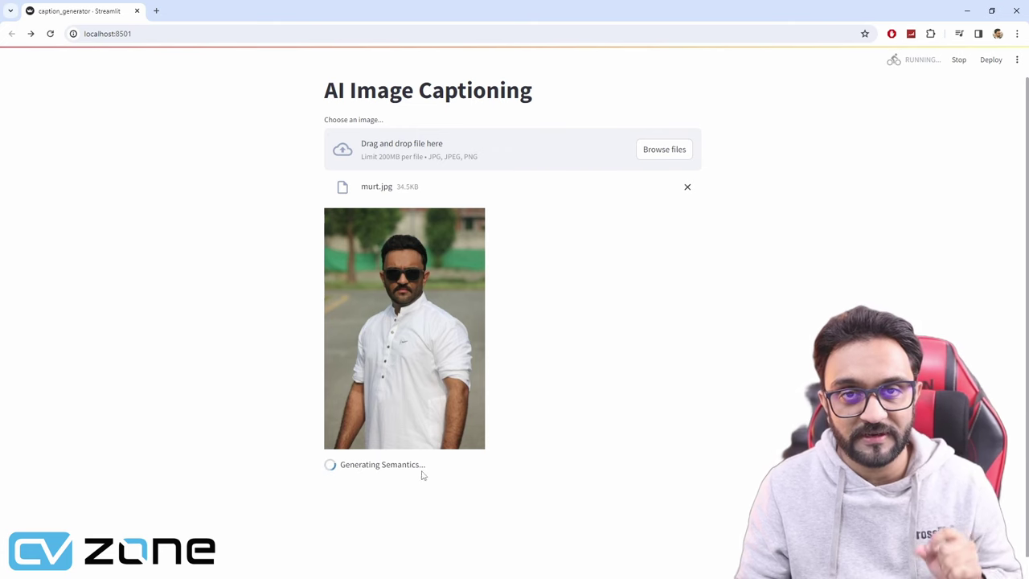
scroll(448, 483, down, 1)
scroll(448, 483, down, 2)
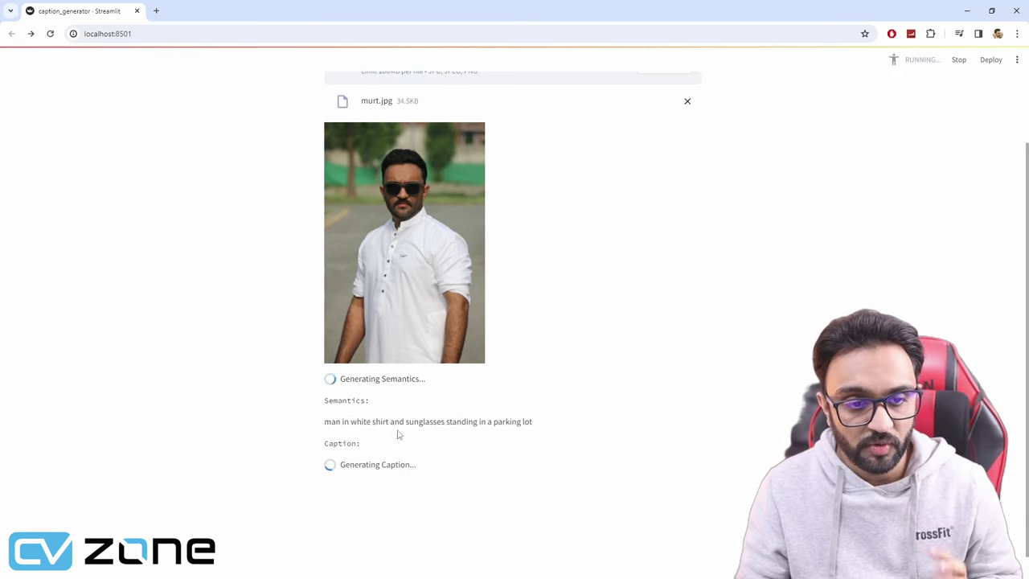
drag(326, 422, 542, 424)
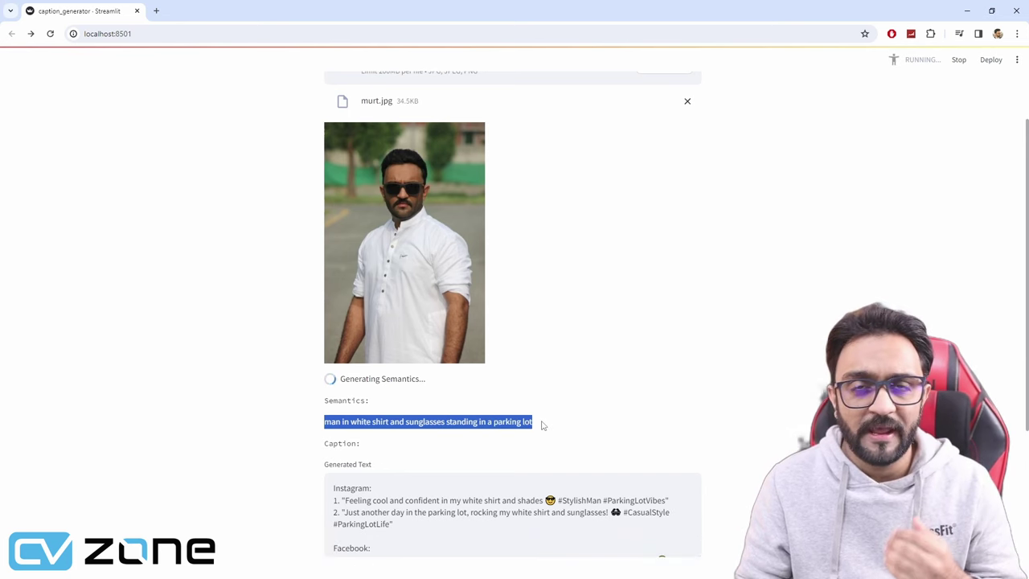
Highlight parts of both Instagram captions, including the ParkingLotVibes hashtag
scroll(542, 423, down, 3)
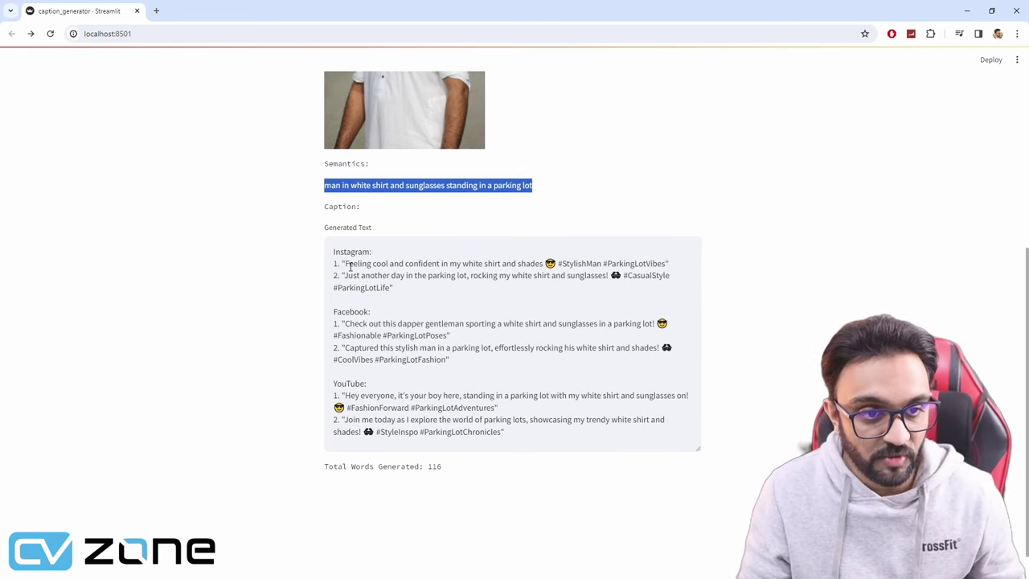
scroll(374, 283, up, 2)
drag(346, 370, 547, 373)
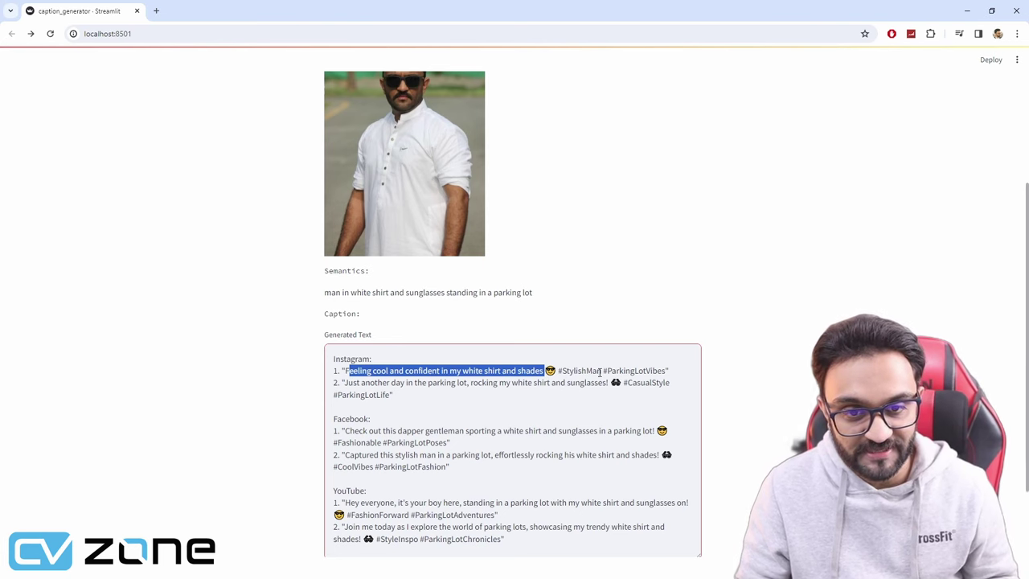
double_click(636, 370)
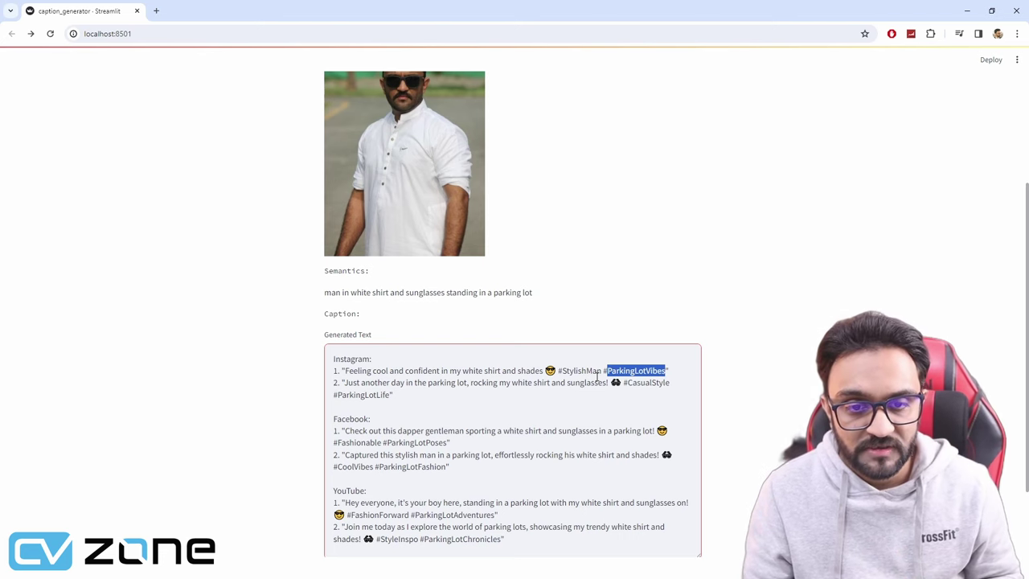
click(607, 371)
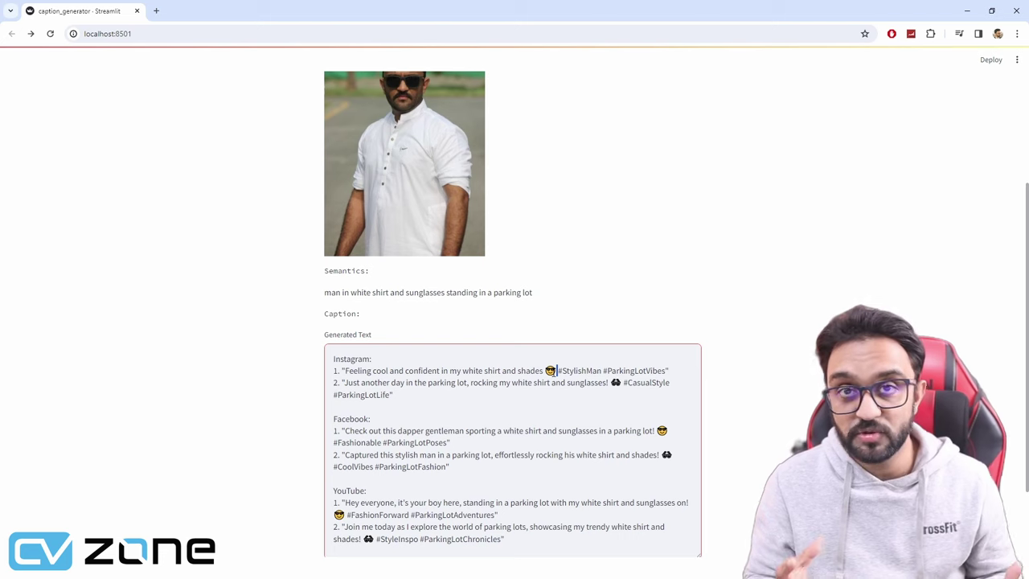
double_click(365, 384)
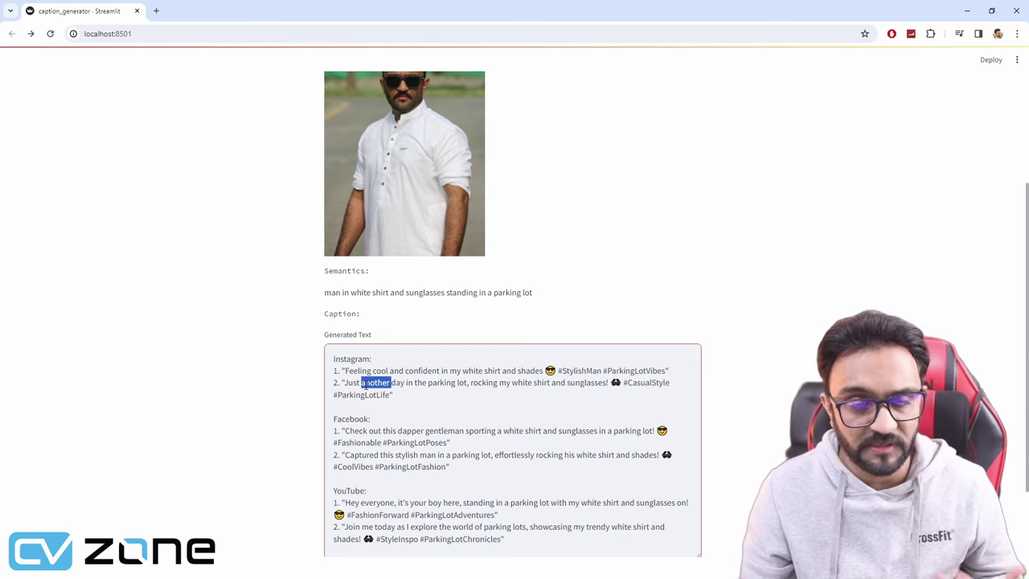
drag(365, 384, 342, 384)
click(406, 397)
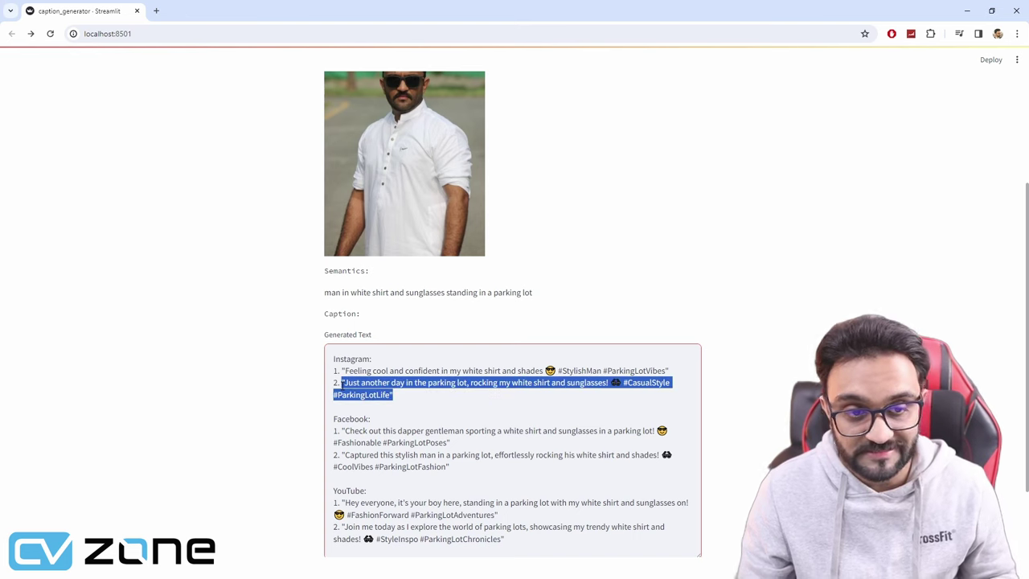
click(395, 397)
Highlight part of the first Facebook caption, then return up the page
scroll(385, 395, down, 3)
drag(350, 325, 656, 325)
click(603, 323)
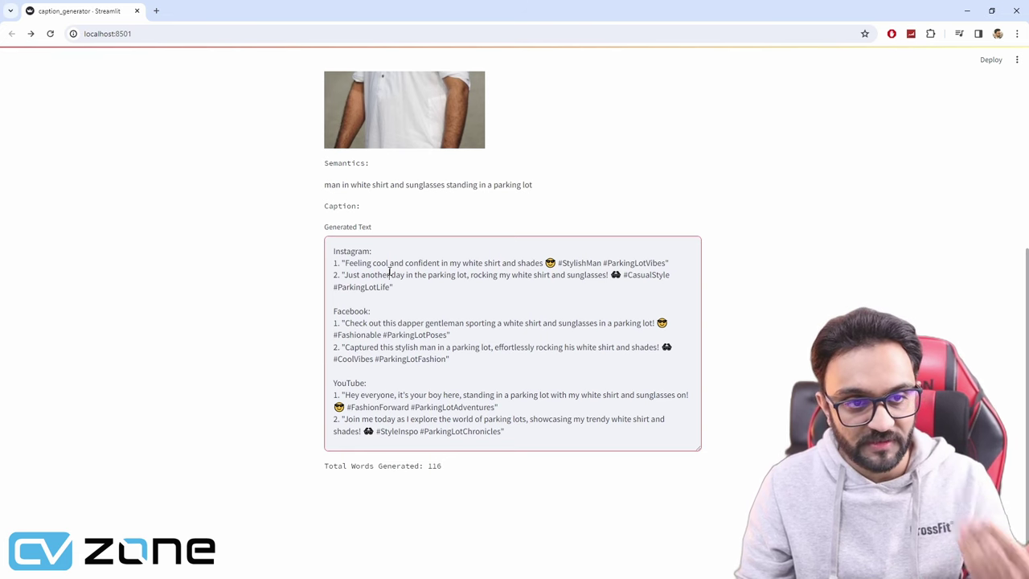
scroll(510, 330, up, 5)
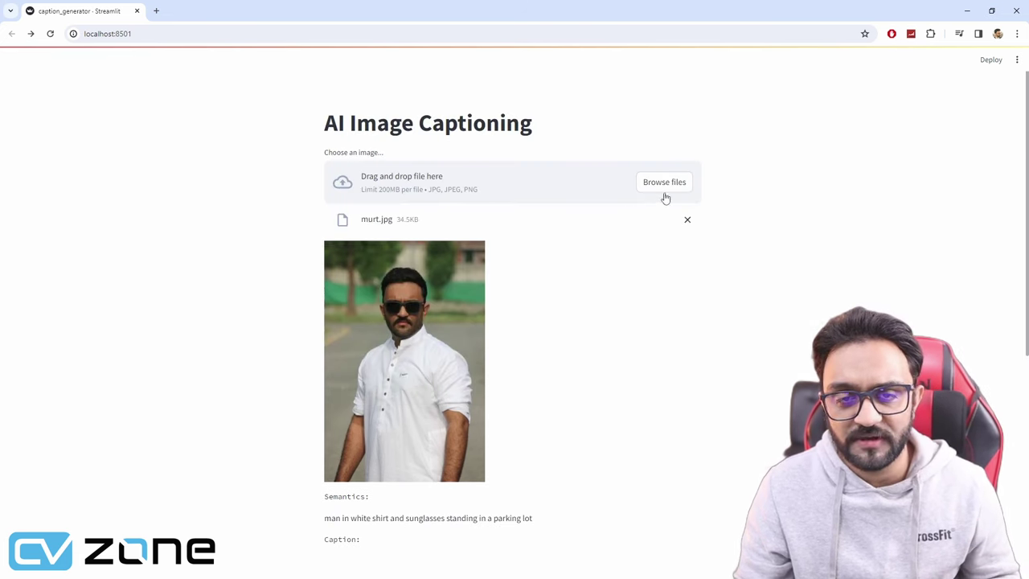
click(663, 184)
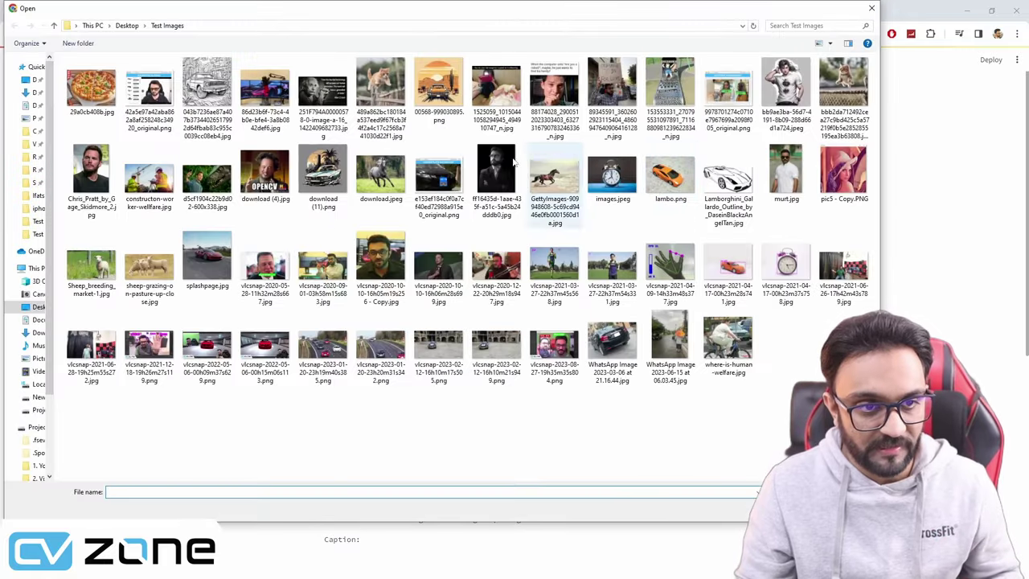
double_click(322, 269)
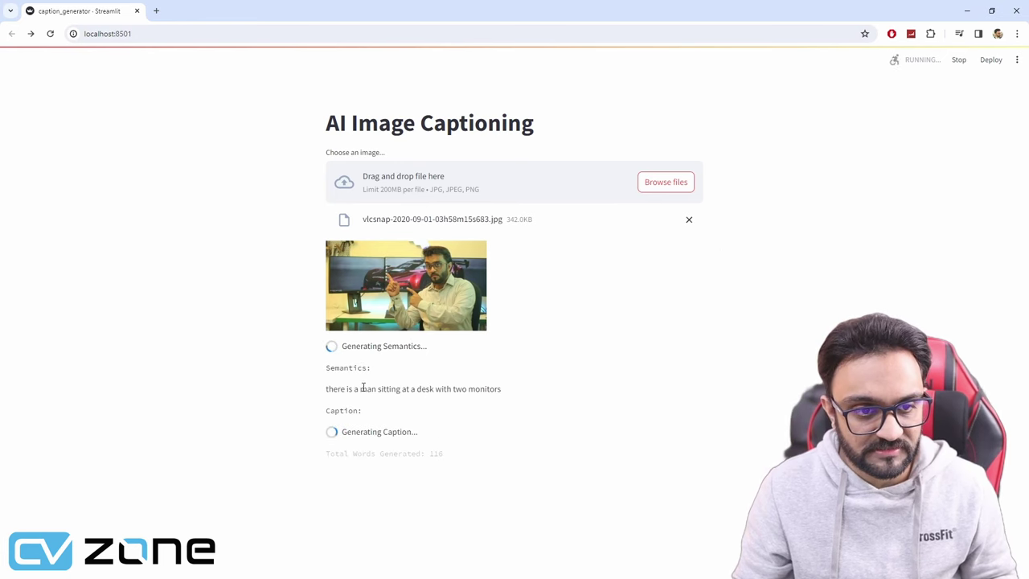
drag(339, 389, 510, 391)
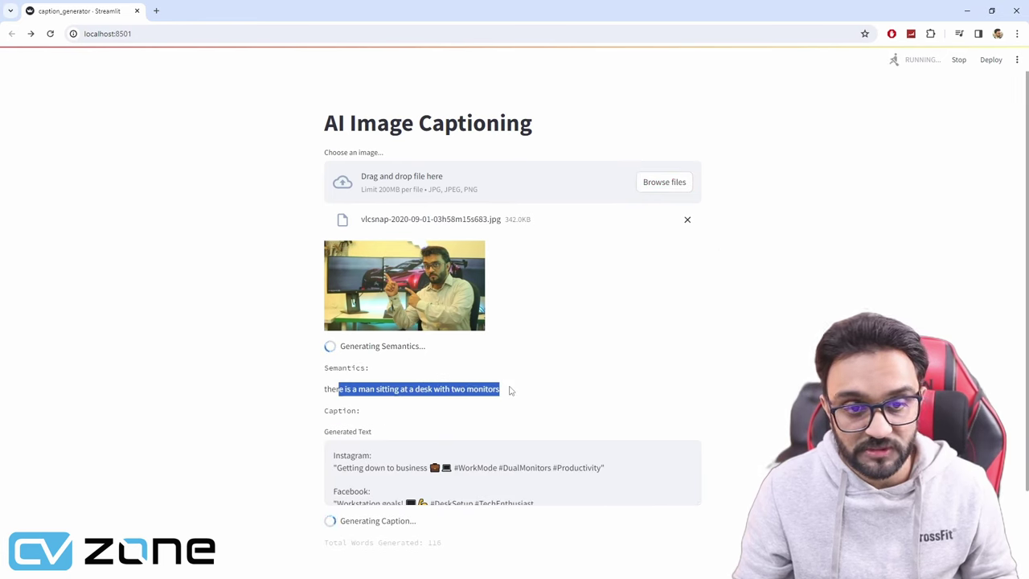
Highlight the desk image's Instagram caption and Facebook hashtags
scroll(407, 356, down, 1)
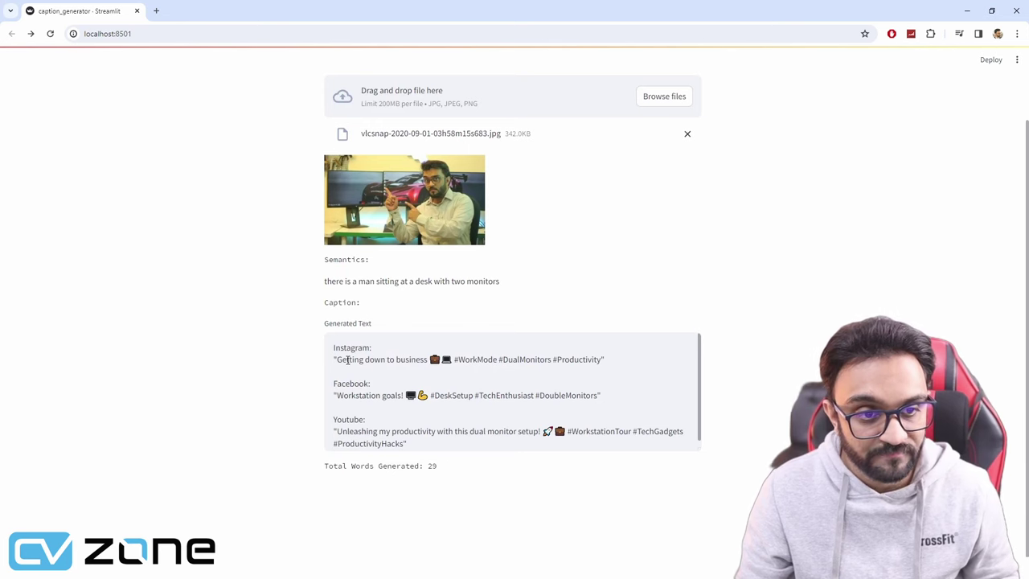
drag(347, 360, 615, 358)
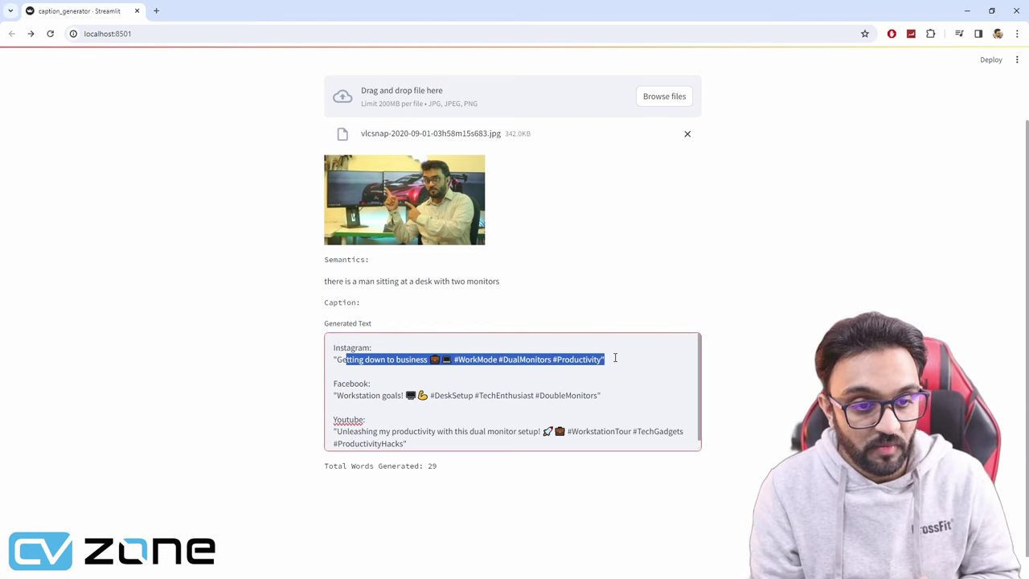
drag(439, 397, 594, 397)
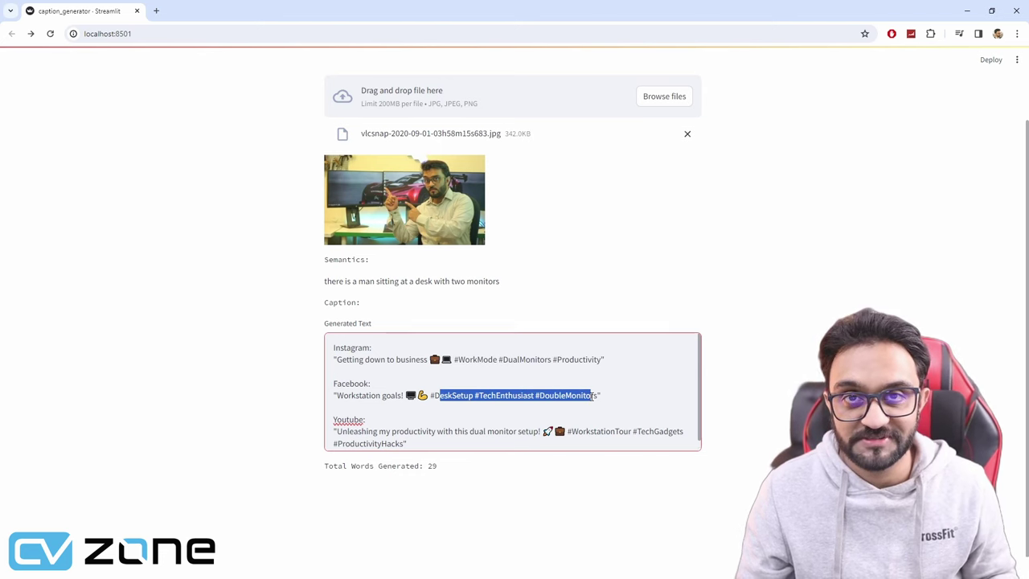
click(592, 396)
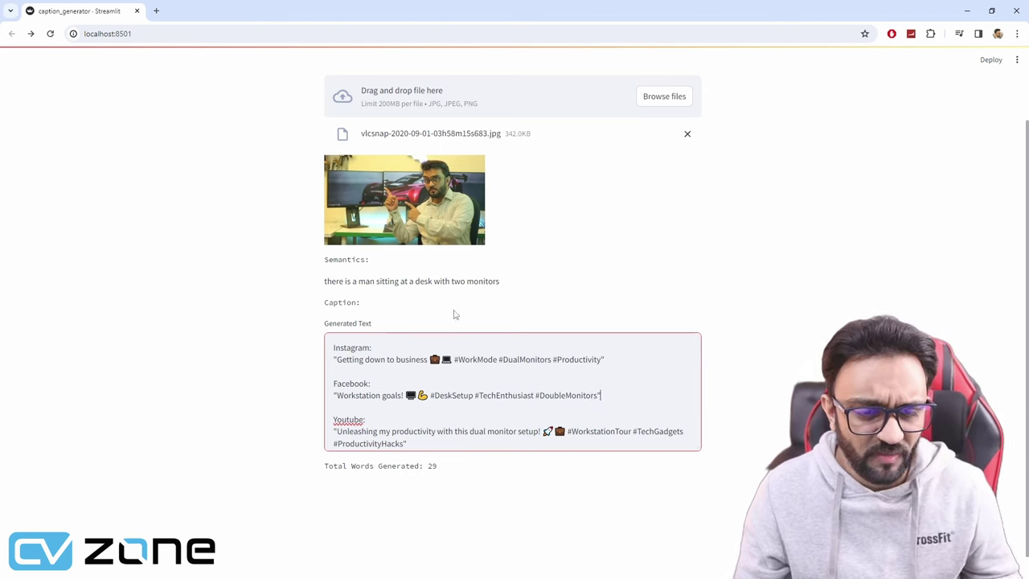
scroll(597, 209, up, 2)
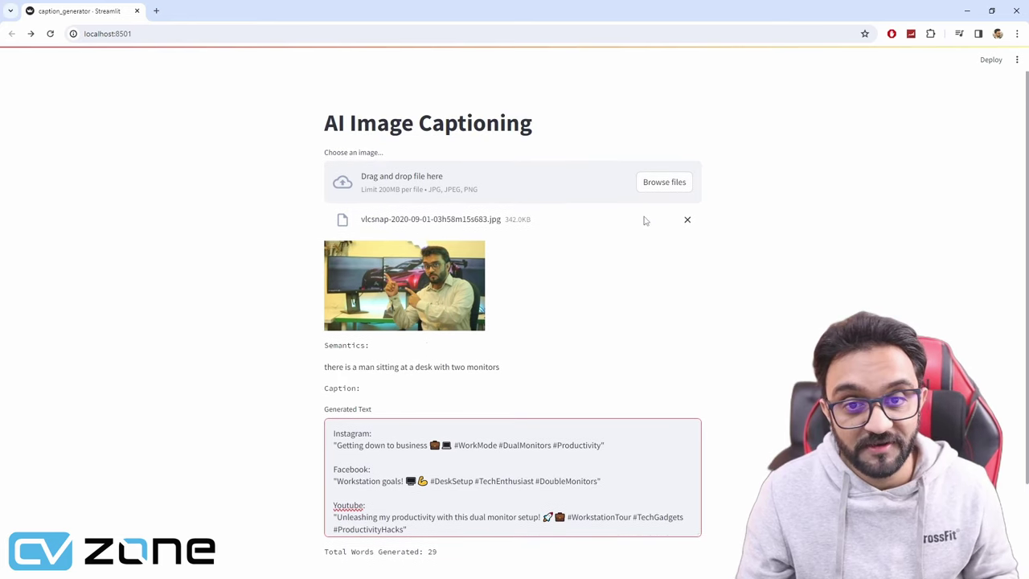
Upload the jumping-cat image and scroll down to its generated captions
click(667, 184)
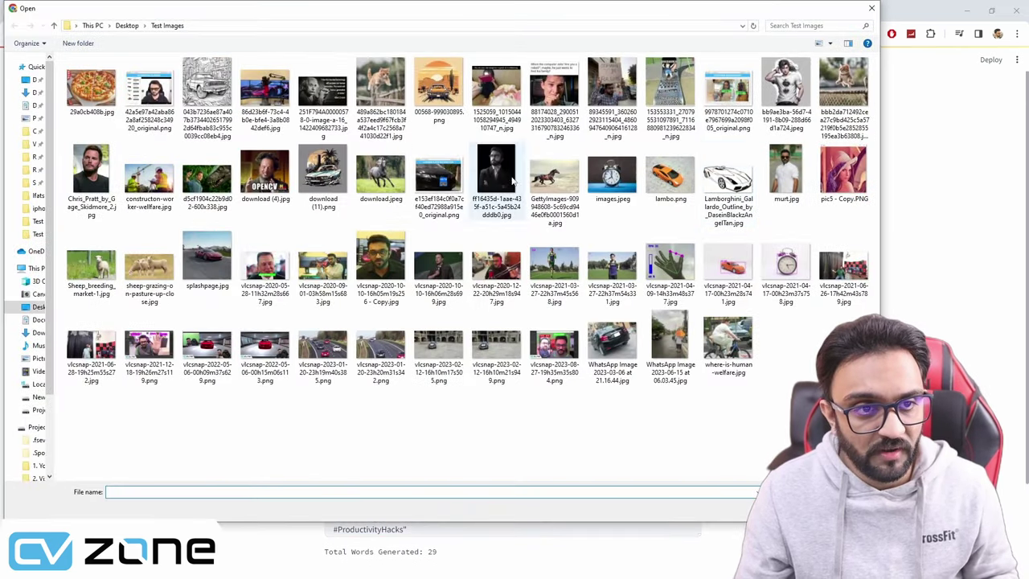
click(382, 102)
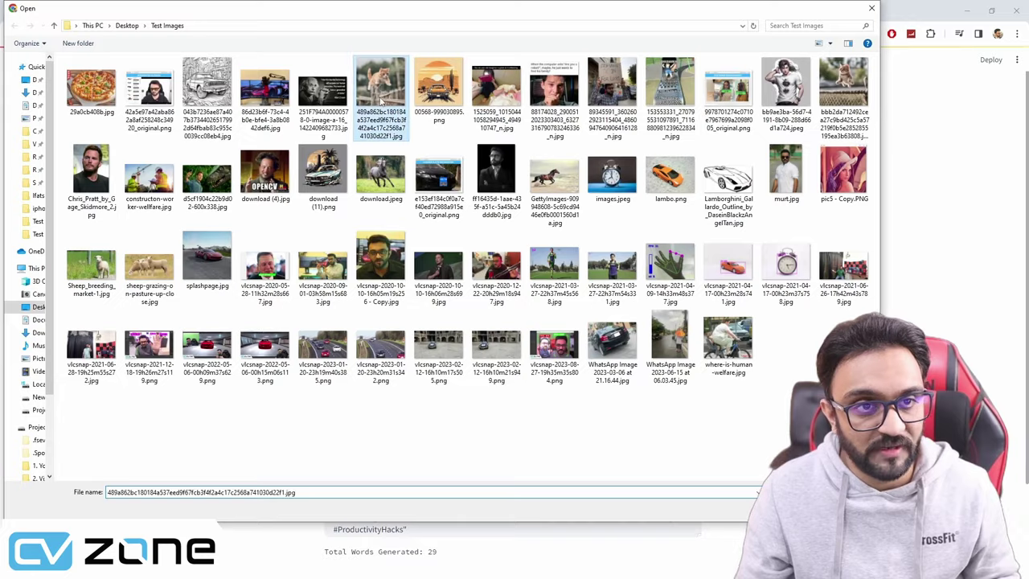
double_click(382, 102)
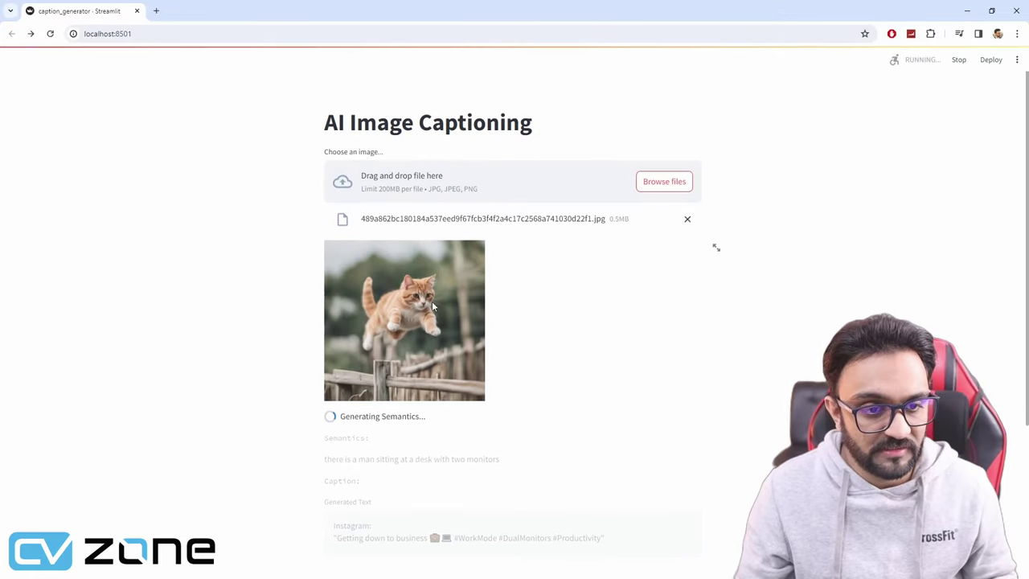
scroll(432, 300, down, 2)
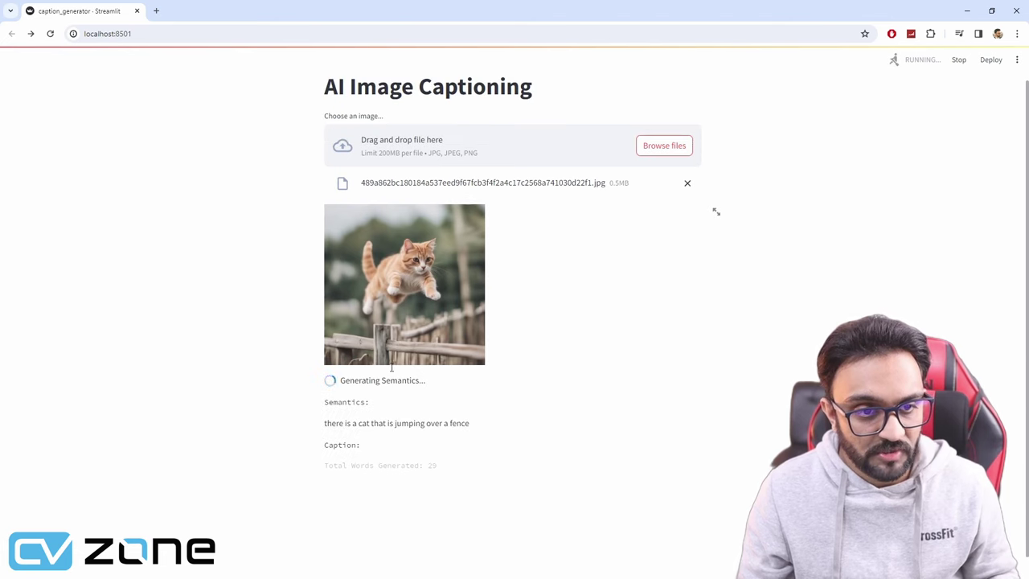
scroll(391, 368, down, 2)
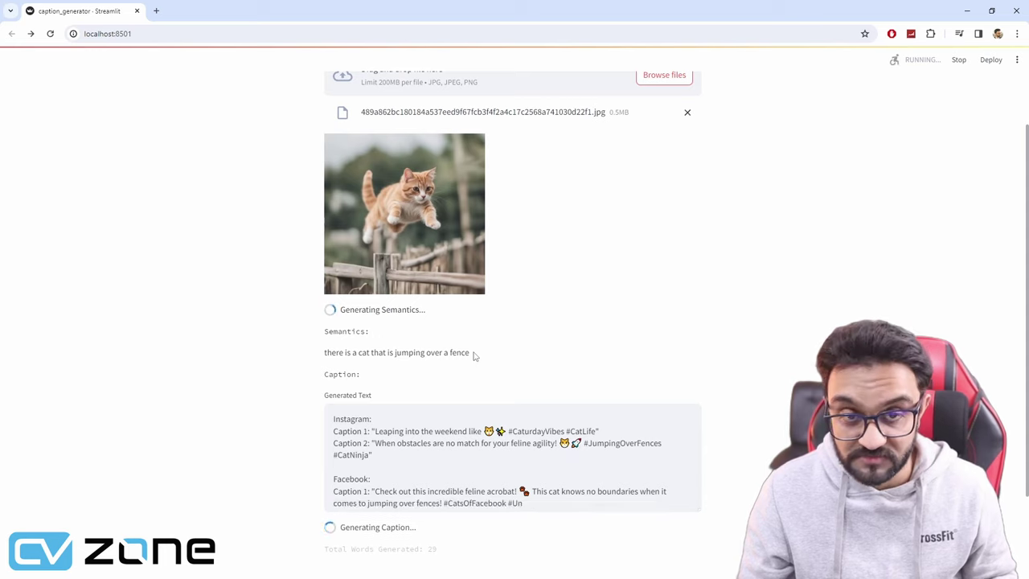
scroll(474, 356, down, 2)
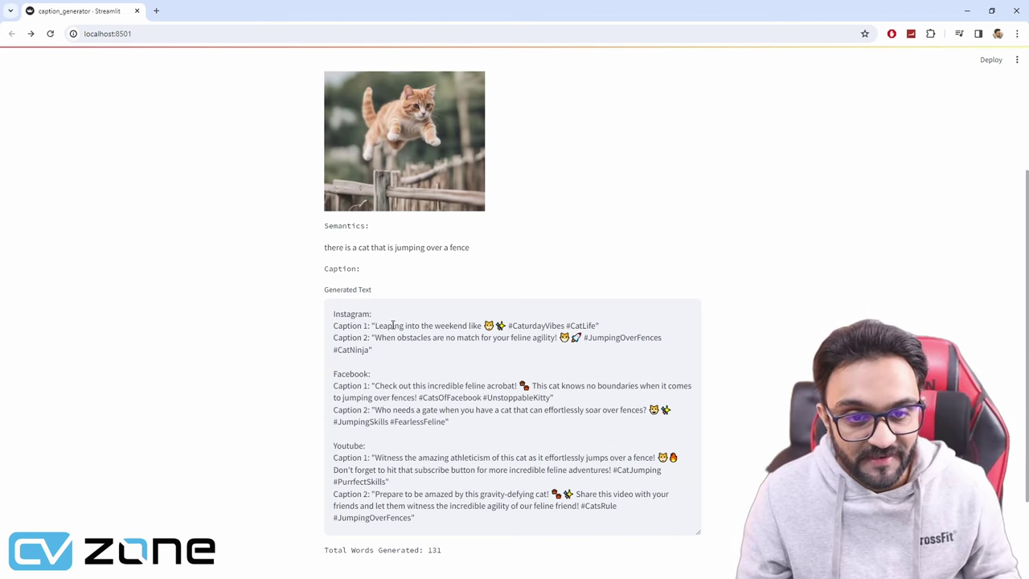
Highlight the CaturdayVibes and CatLife hashtags and the second Instagram caption
drag(512, 325, 557, 327)
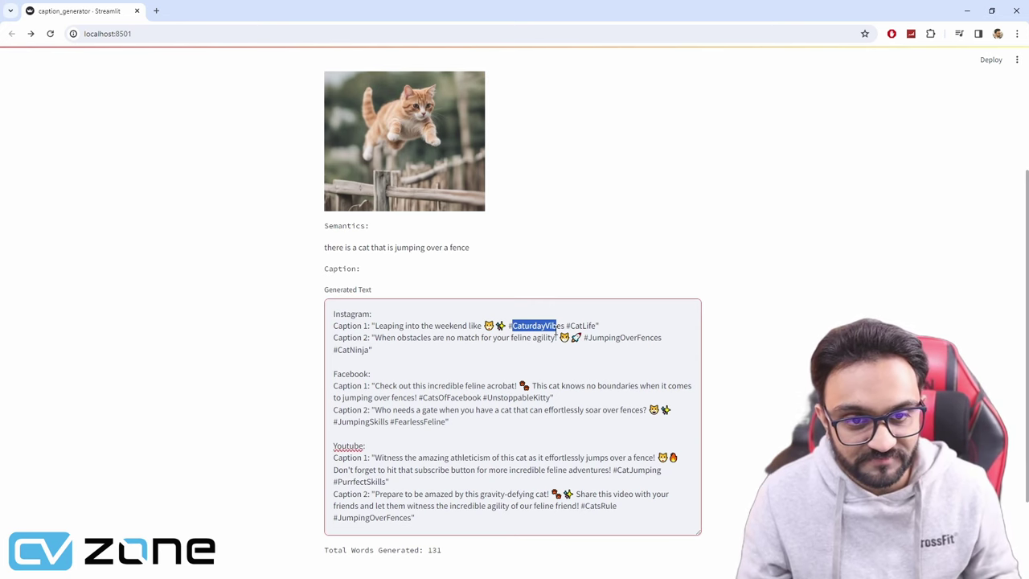
click(545, 326)
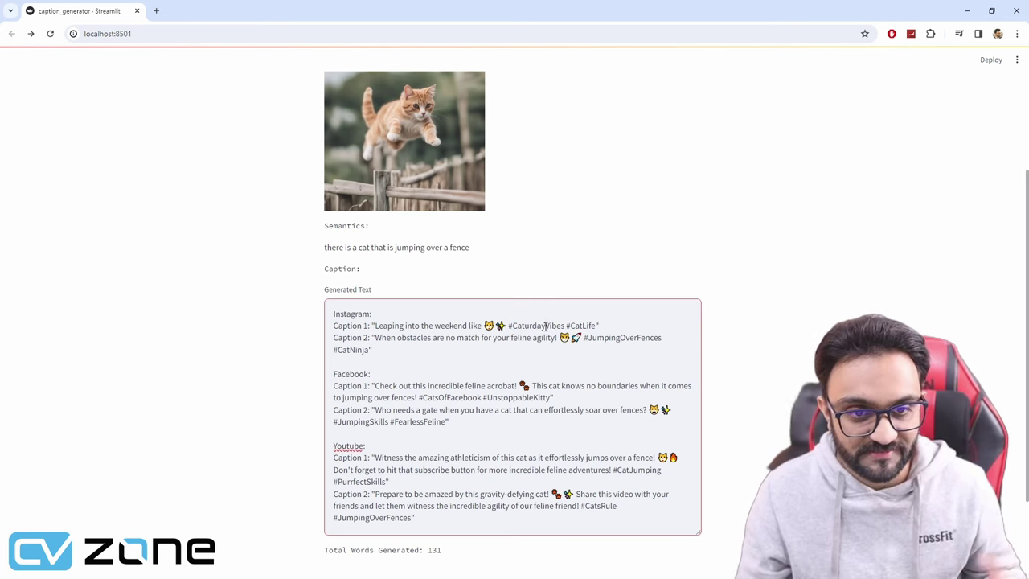
double_click(581, 325)
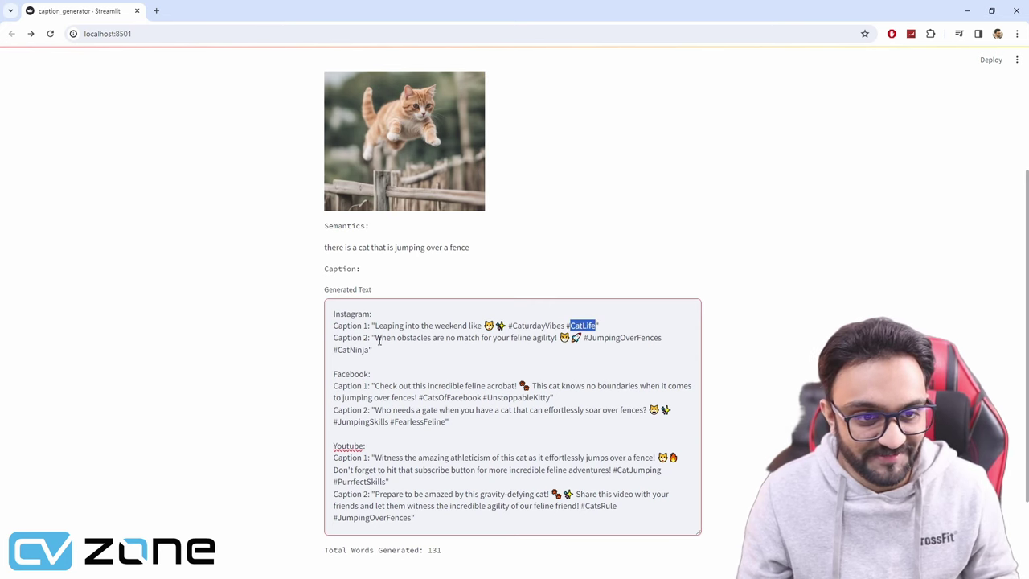
drag(373, 338, 549, 338)
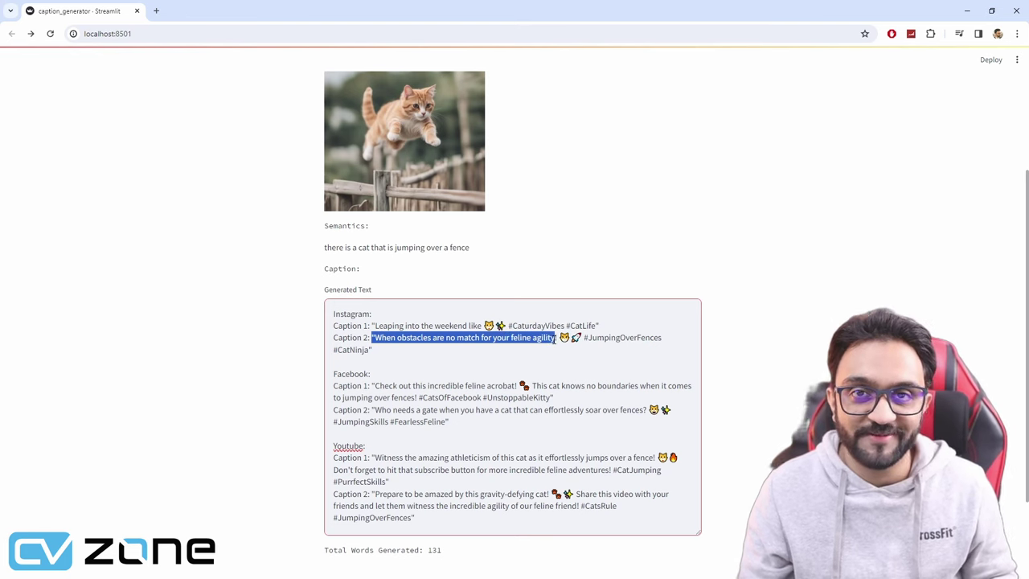
click(554, 339)
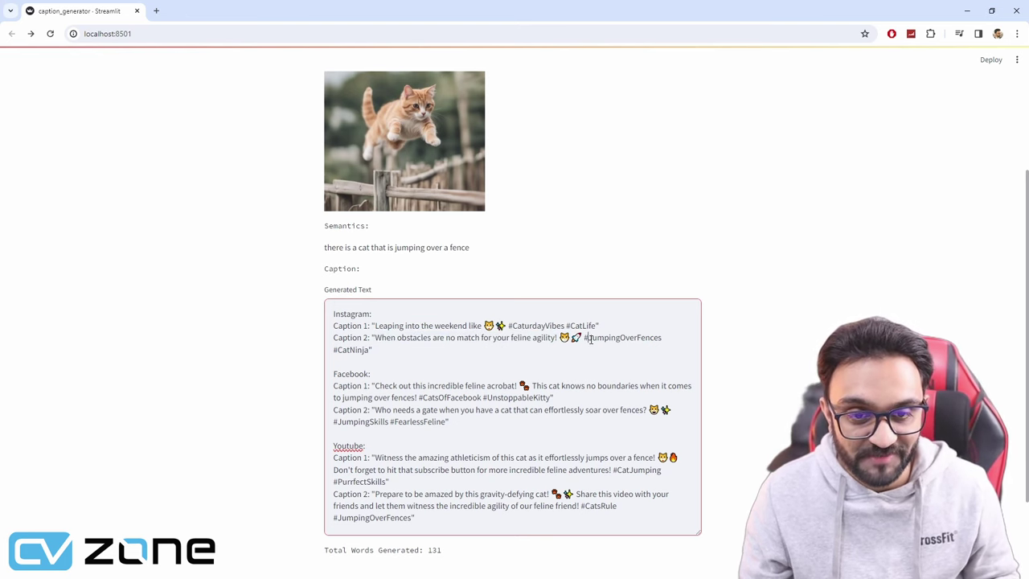
drag(585, 337, 545, 346)
click(353, 351)
Review the cat image's Facebook and YouTube captions by selecting them
scroll(522, 354, down, 1)
click(533, 365)
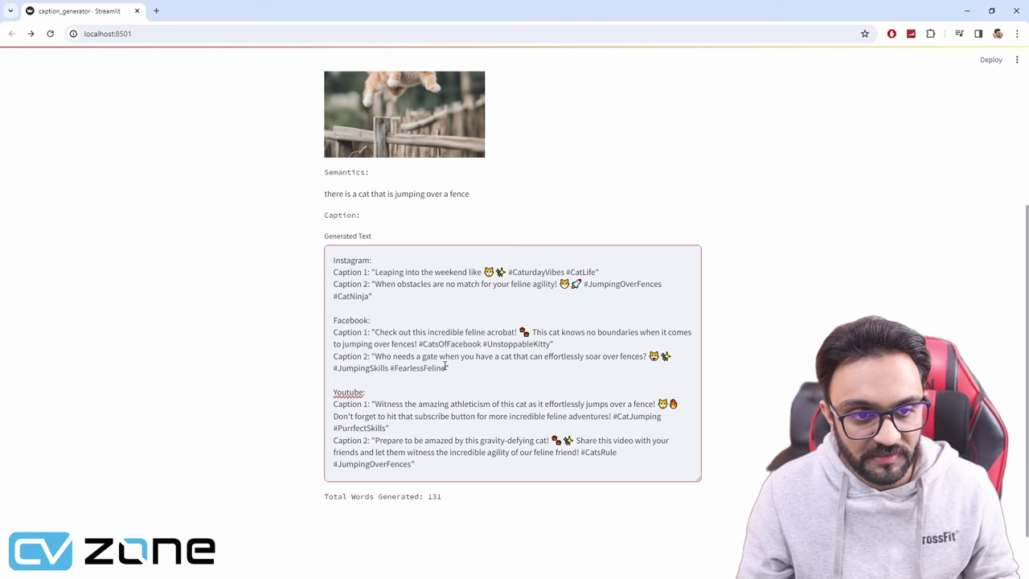
scroll(382, 359, down, 1)
scroll(503, 402, up, 2)
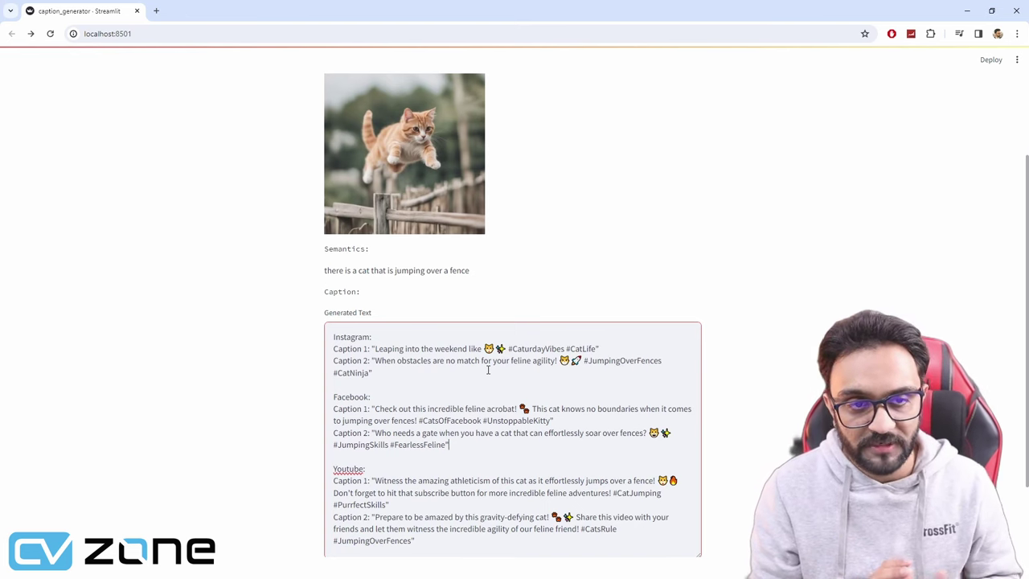
scroll(546, 323, up, 3)
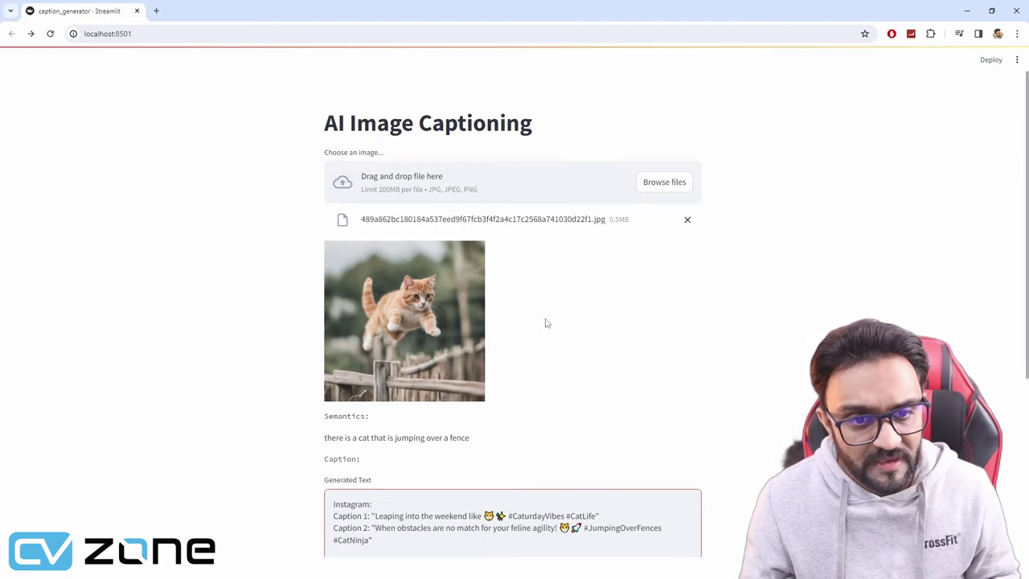
scroll(415, 369, down, 4)
drag(433, 439, 318, 386)
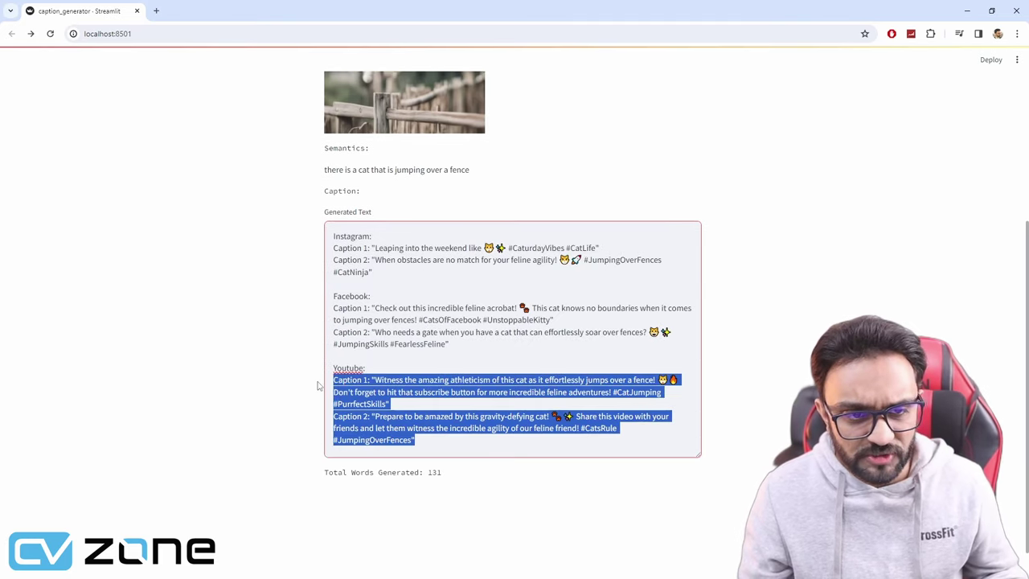
click(450, 334)
drag(448, 331, 300, 282)
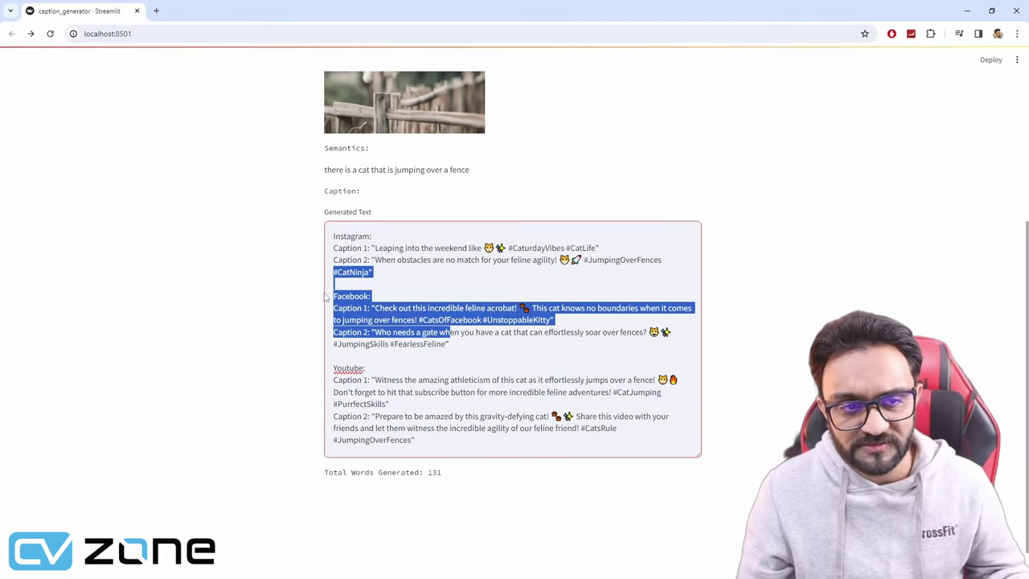
click(432, 331)
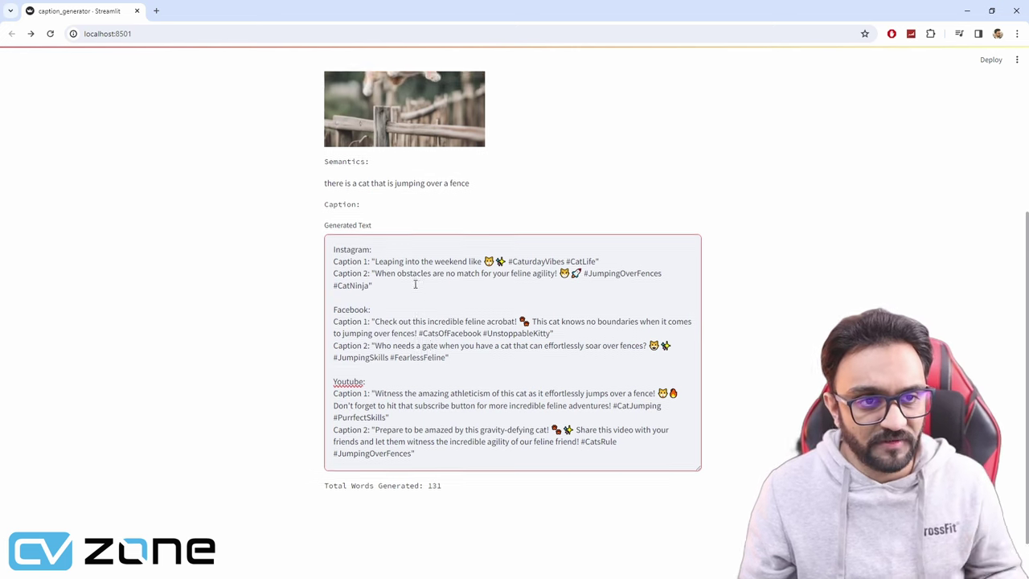
Remove the uploaded cat image from the file row
scroll(413, 283, up, 3)
scroll(415, 283, down, 2)
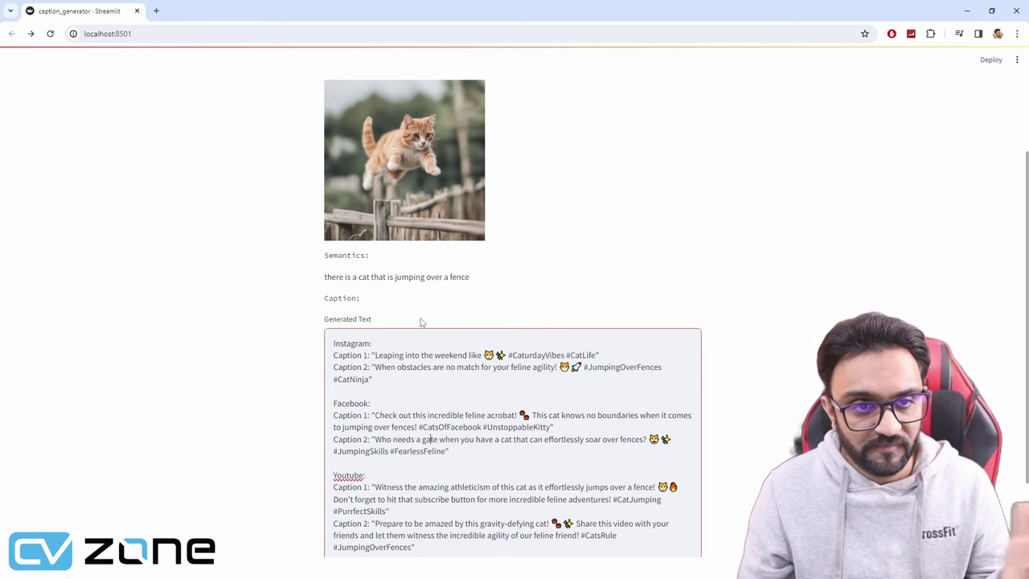
scroll(419, 322, up, 2)
click(687, 221)
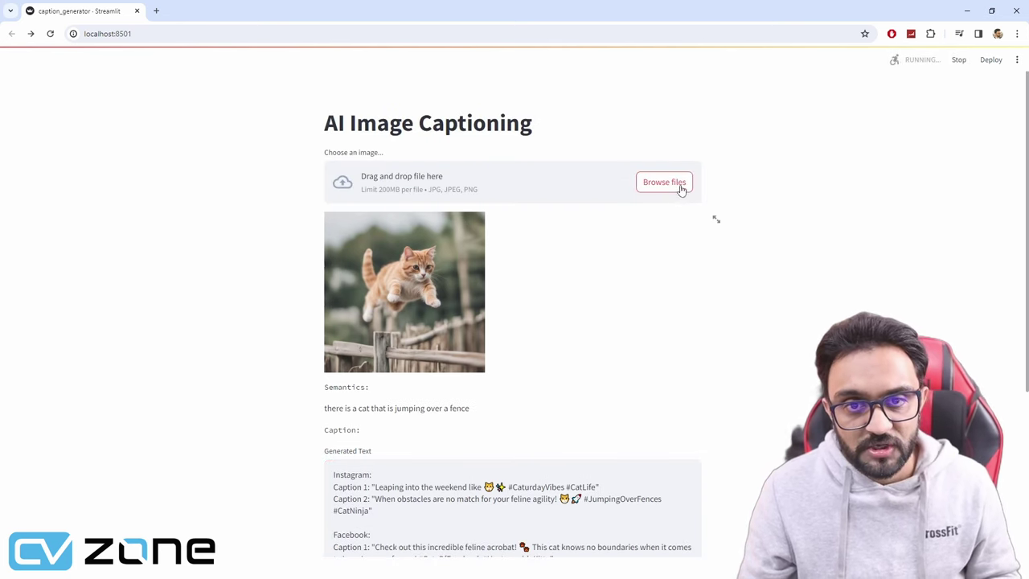
Upload download.jpeg from Test Images and highlight its horse-running-in-grass semantics
click(664, 183)
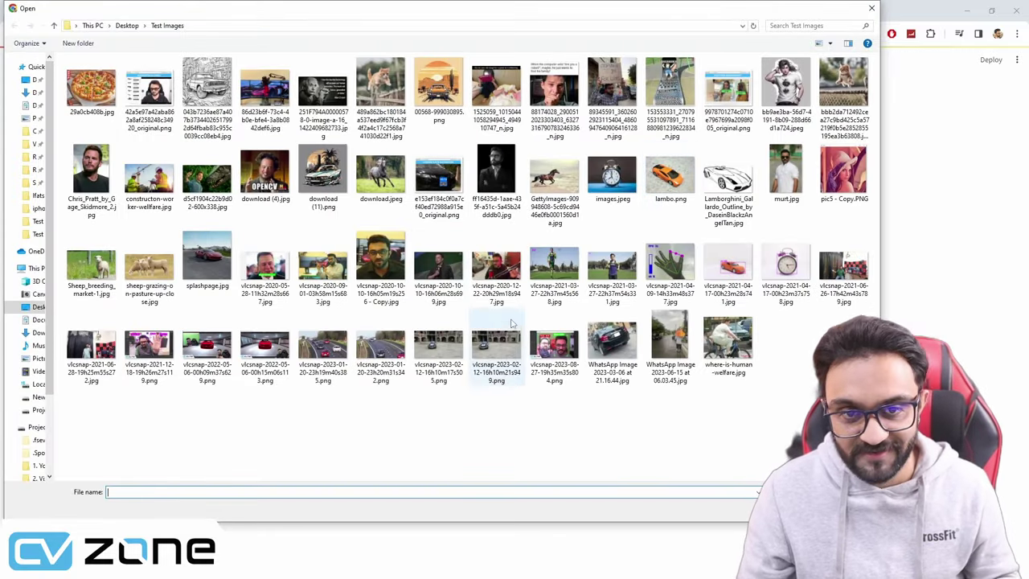
click(384, 172)
double_click(384, 173)
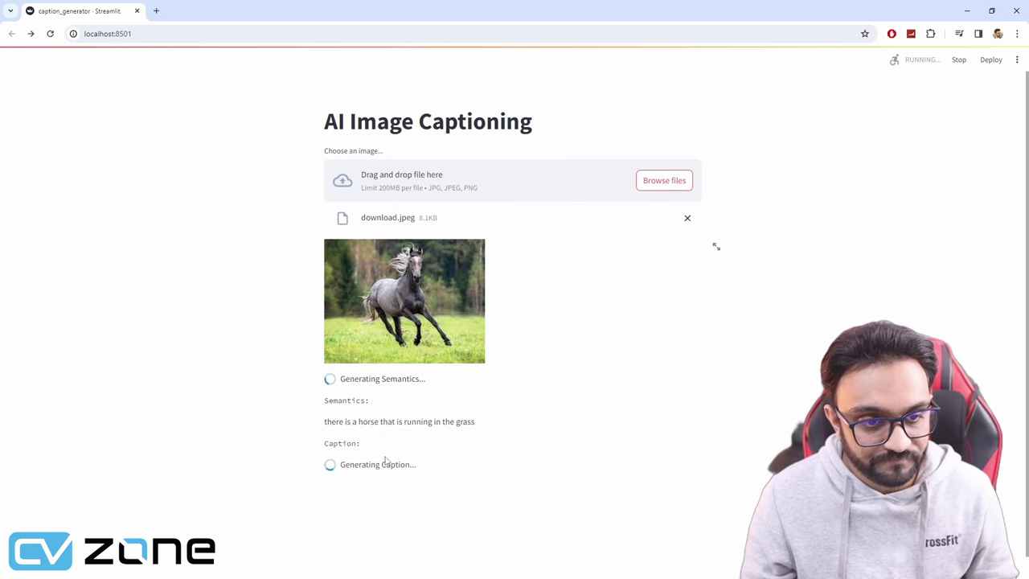
drag(361, 423, 497, 428)
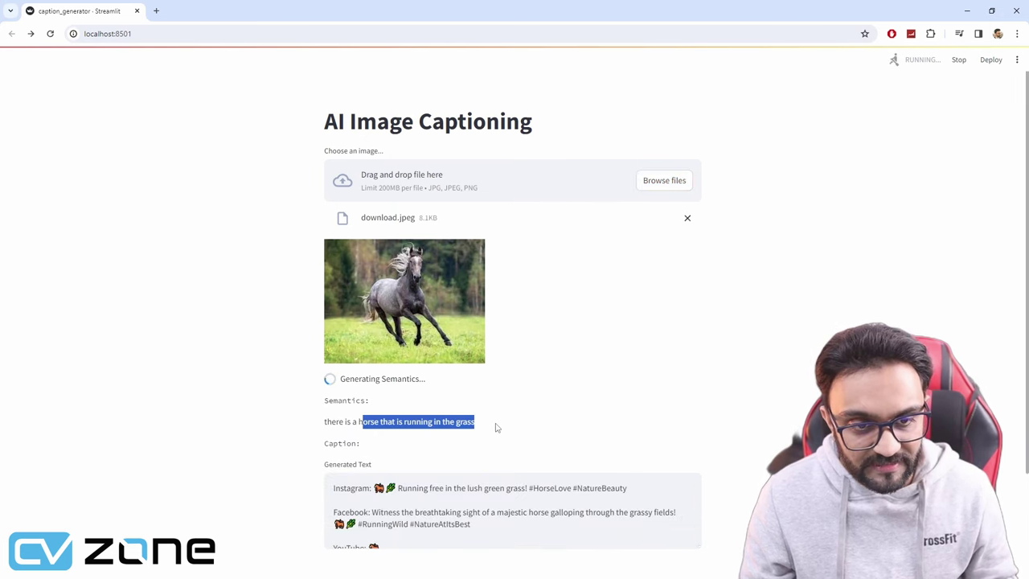
scroll(493, 425, down, 2)
Select the Instagram and Facebook horse captions and the RunningWild and NatureAtItsBest hashtags
click(418, 372)
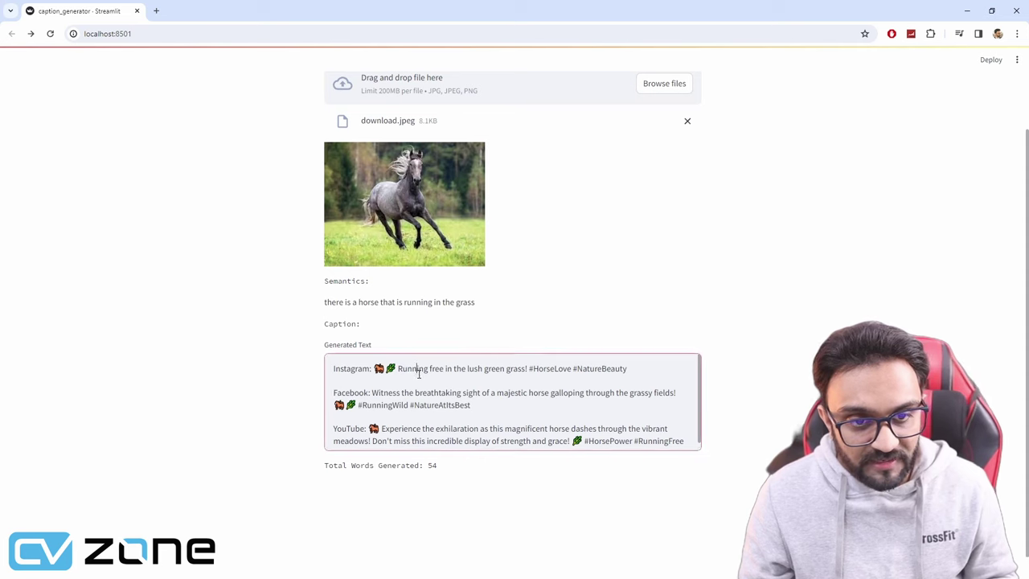
drag(418, 373, 627, 370)
click(599, 370)
scroll(556, 375, down, 1)
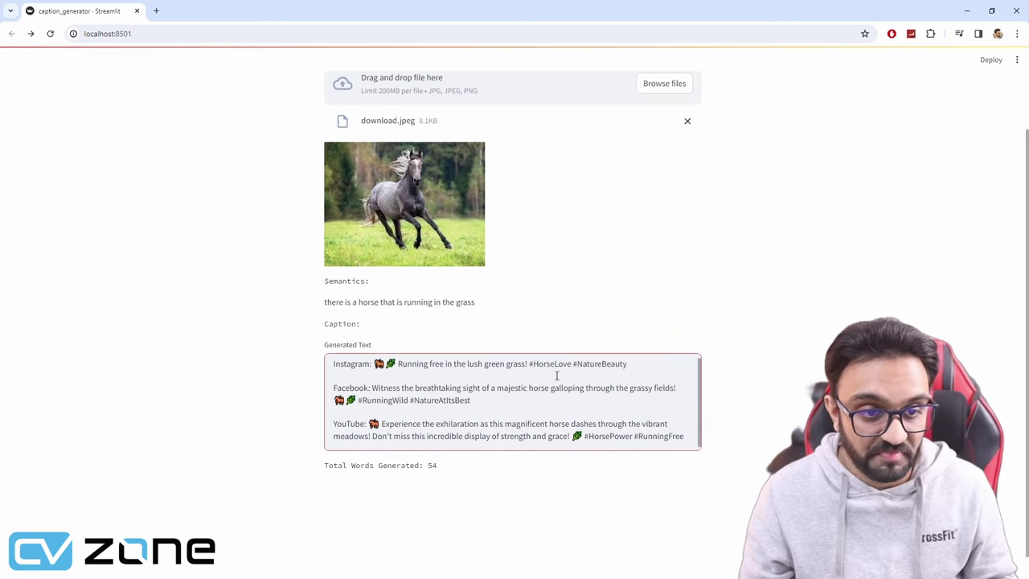
drag(380, 388, 676, 395)
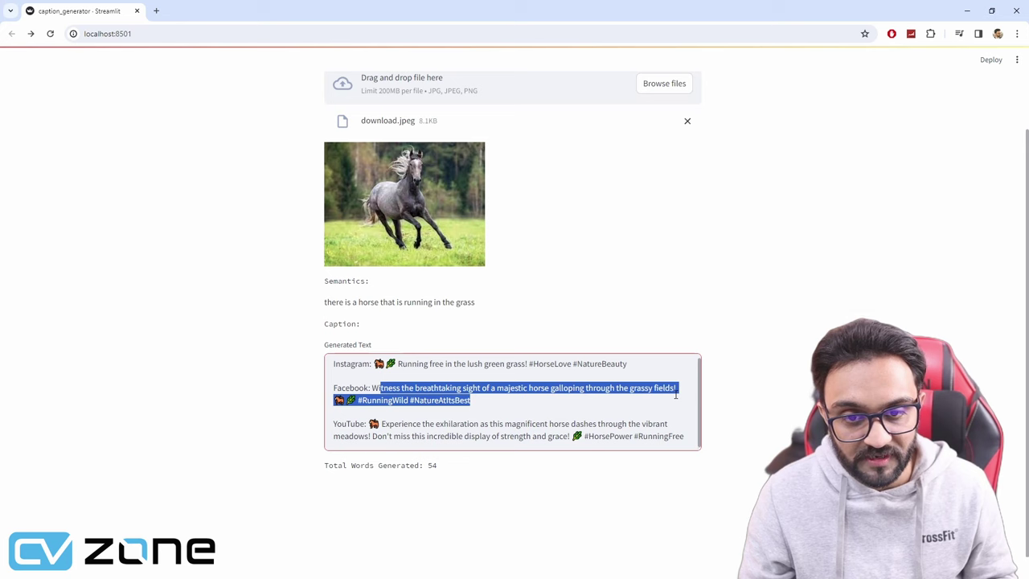
click(668, 395)
double_click(383, 402)
click(449, 402)
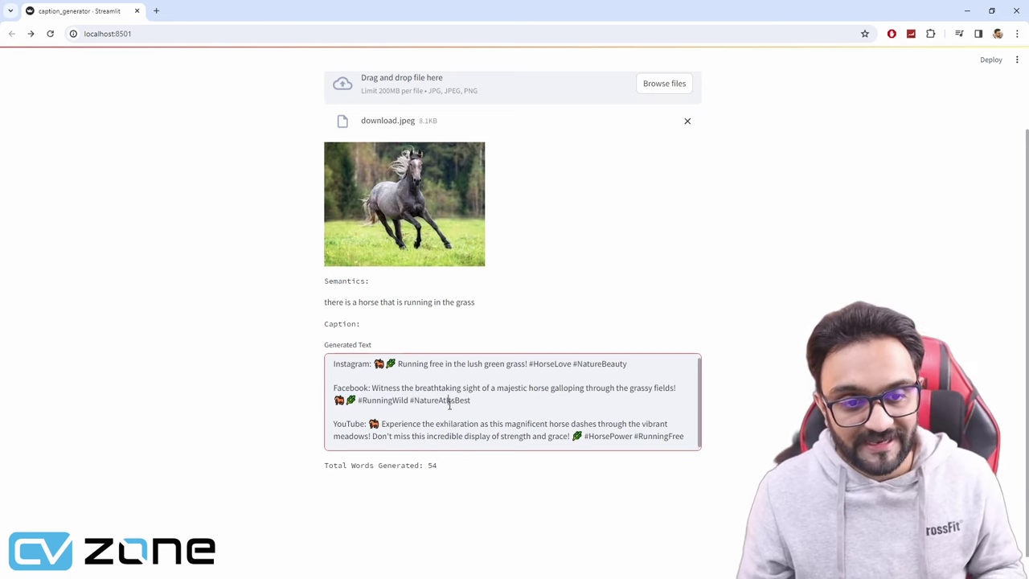
double_click(450, 402)
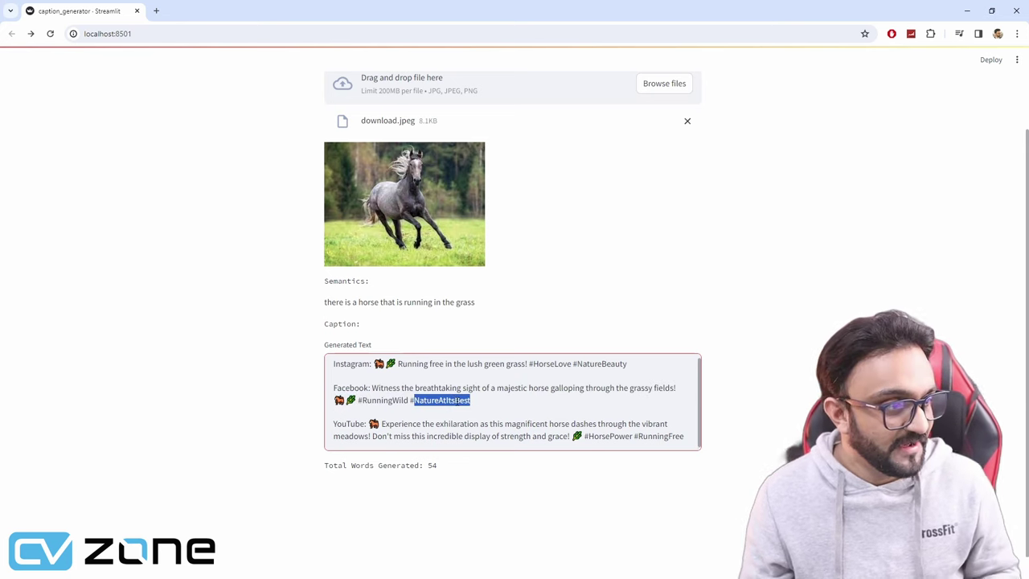
Replace the horse image with where-is-human-welfare.jpg, the woman biking with a child
click(687, 123)
click(671, 112)
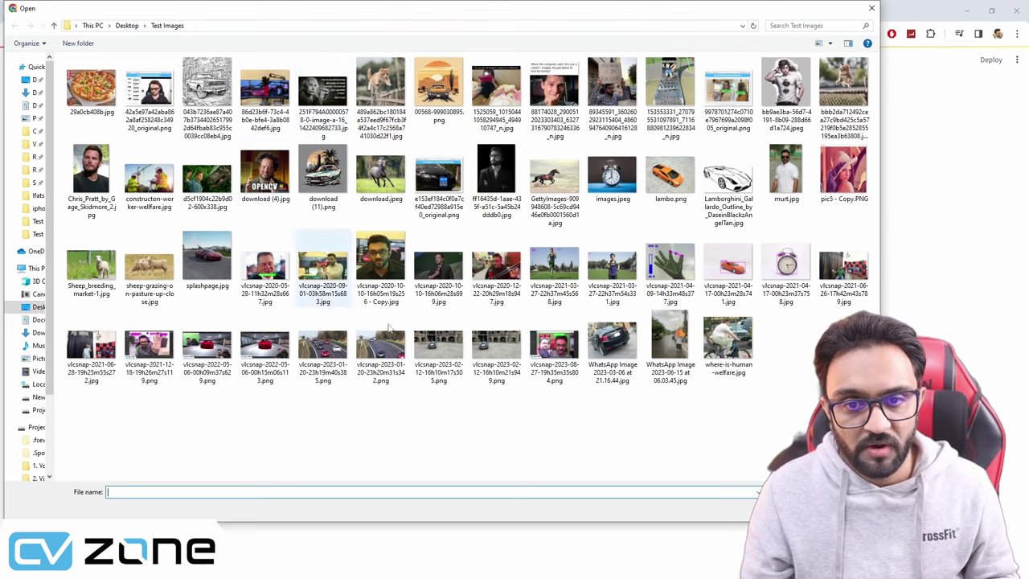
double_click(727, 339)
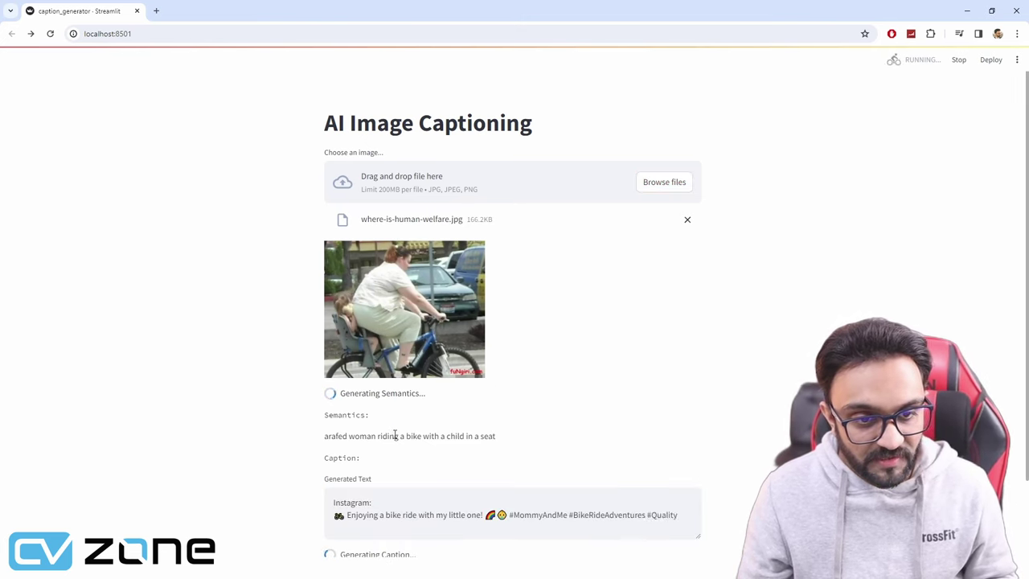
drag(394, 436, 542, 441)
Highlight parts of the Instagram and Facebook captions and the BikeRide and FamilyTime hashtags
scroll(542, 392, down, 2)
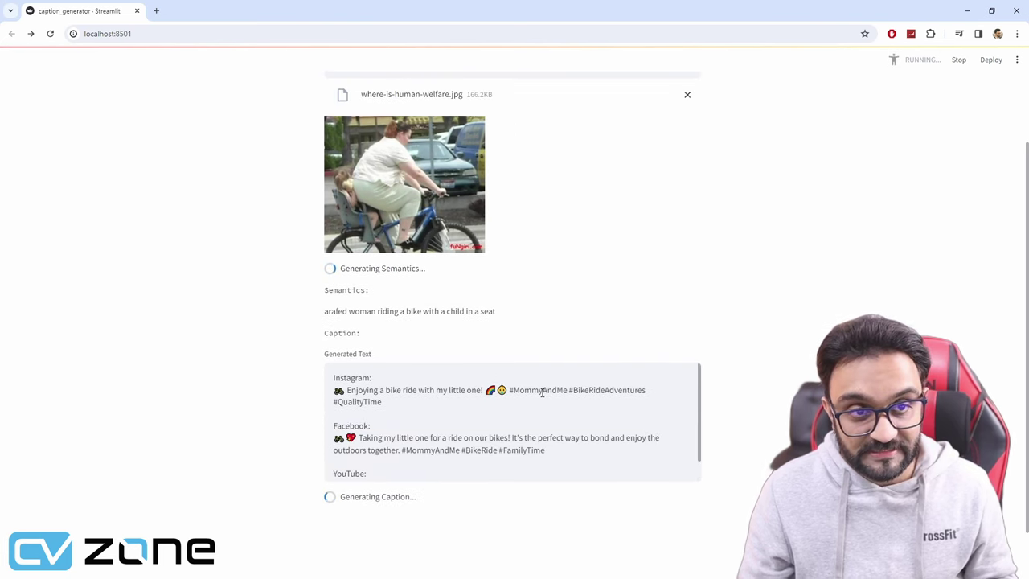
scroll(542, 392, down, 1)
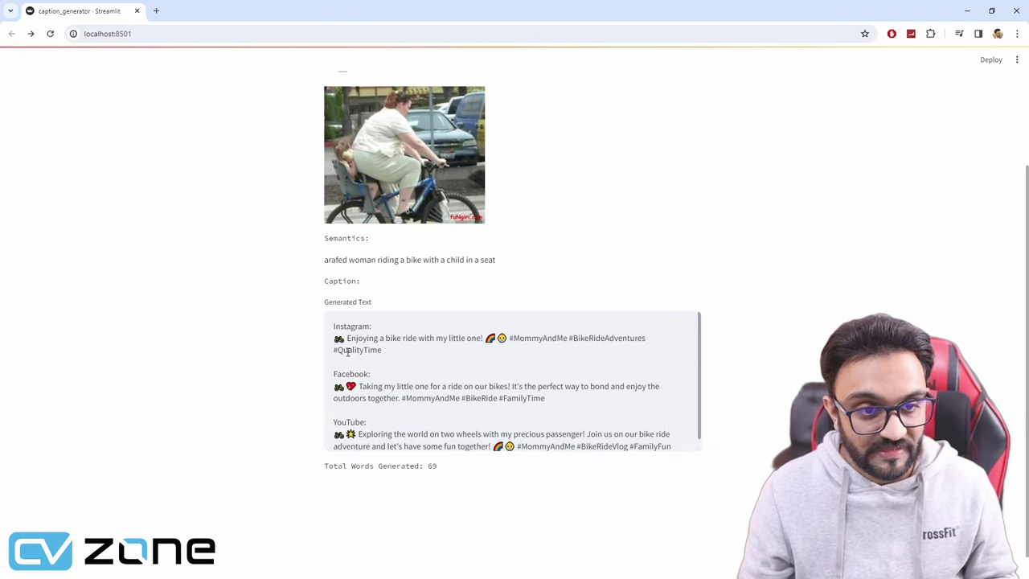
drag(367, 338, 482, 339)
click(482, 359)
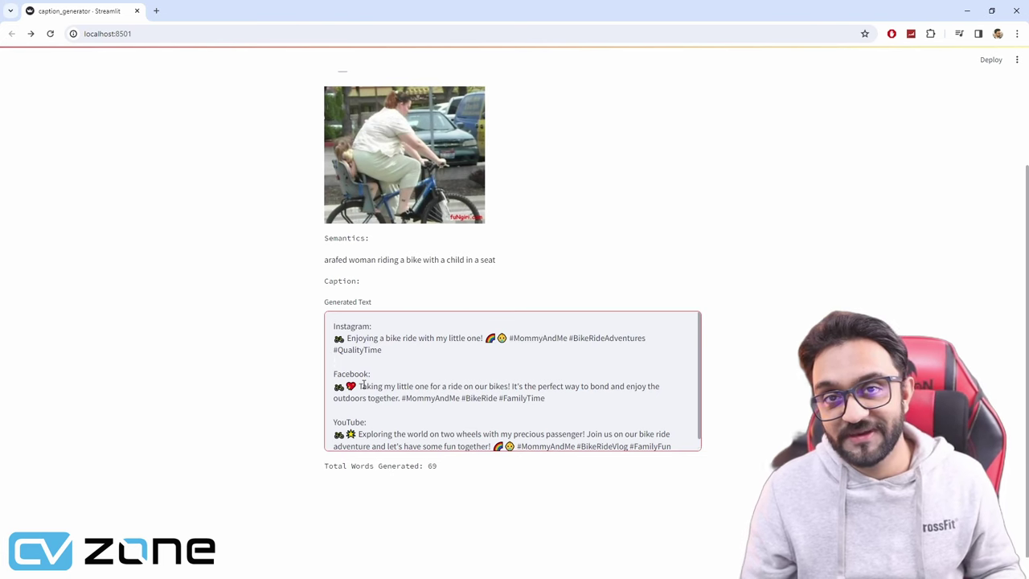
drag(362, 386, 403, 397)
click(455, 398)
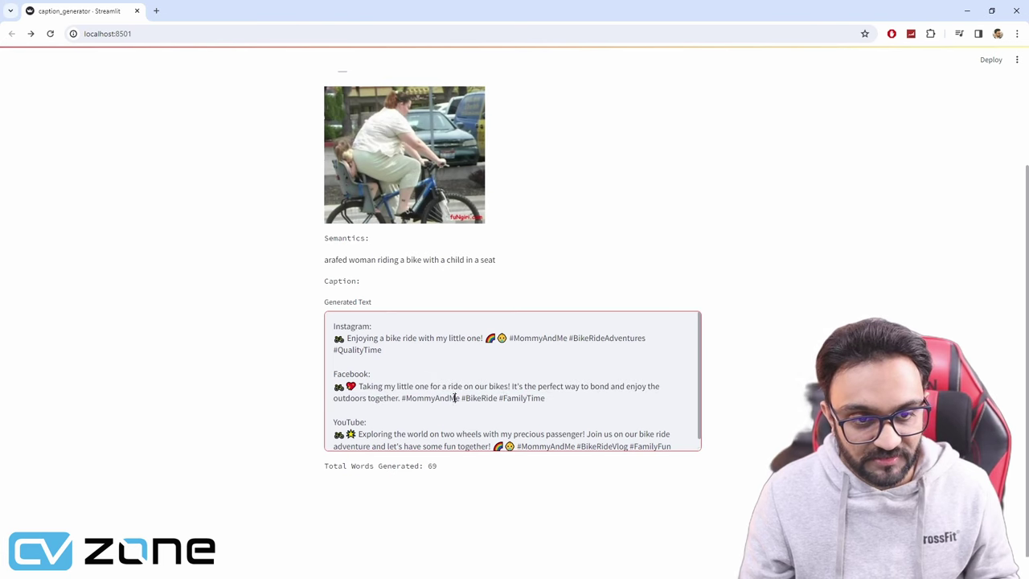
double_click(478, 399)
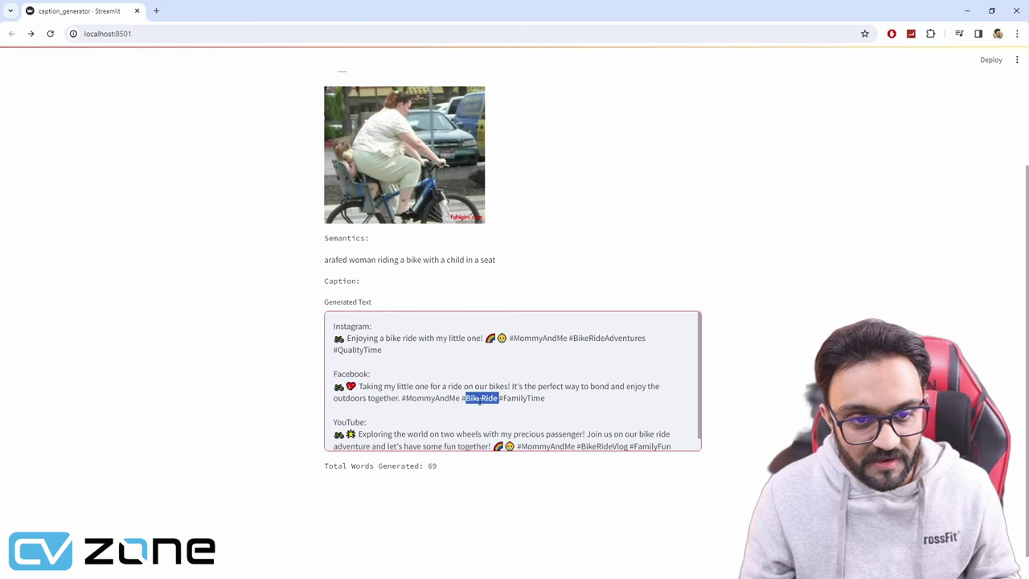
double_click(524, 399)
scroll(522, 396, up, 2)
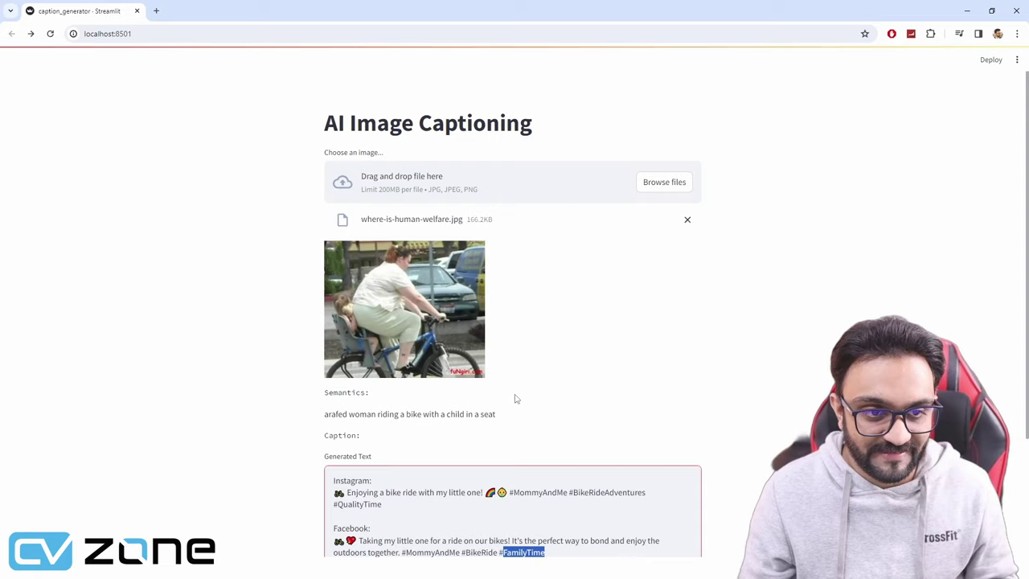
Upload the vlcsnap highway PNG and highlight its semantics about cars in highway traffic
click(664, 180)
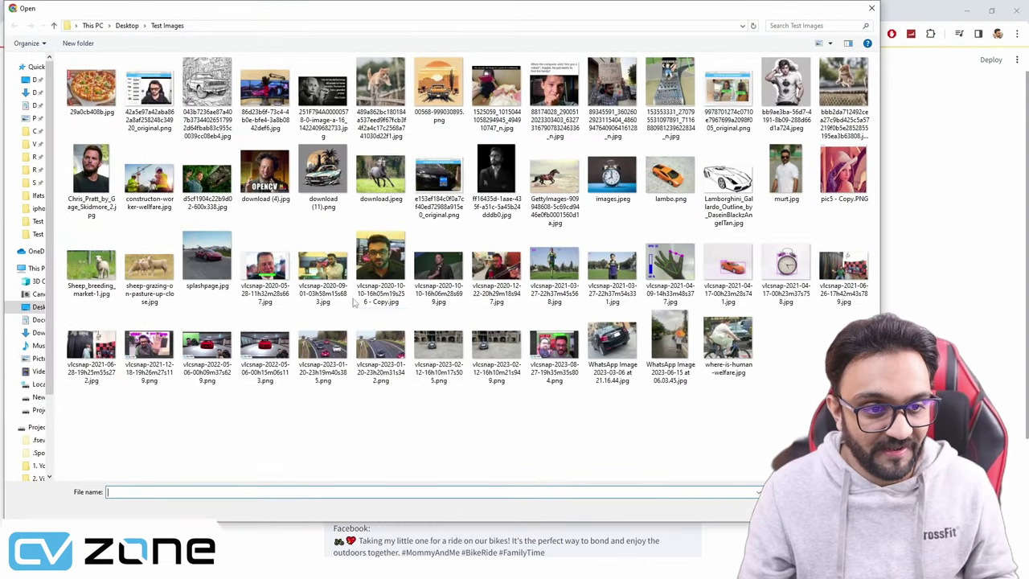
double_click(350, 354)
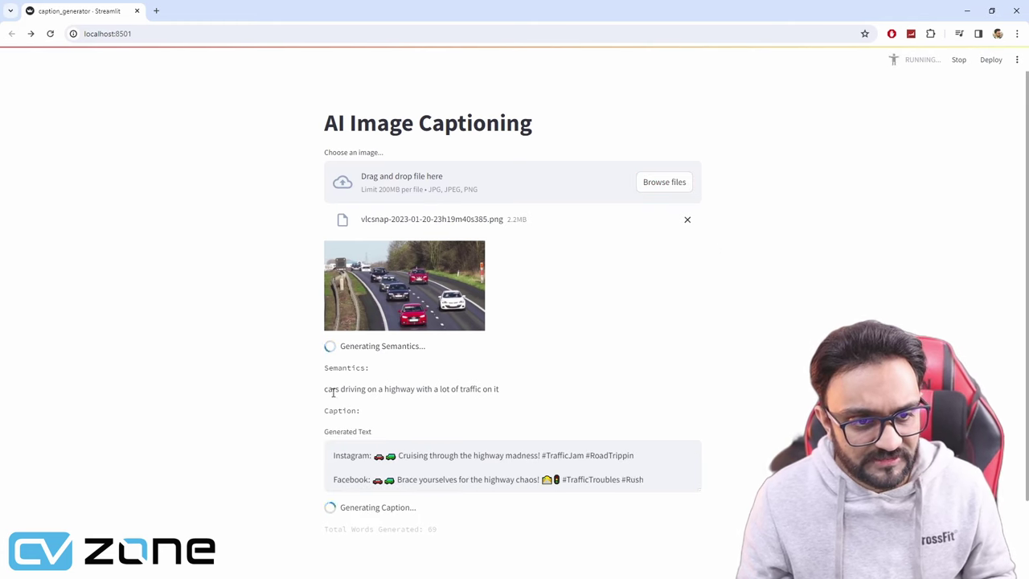
drag(327, 390, 519, 374)
click(520, 374)
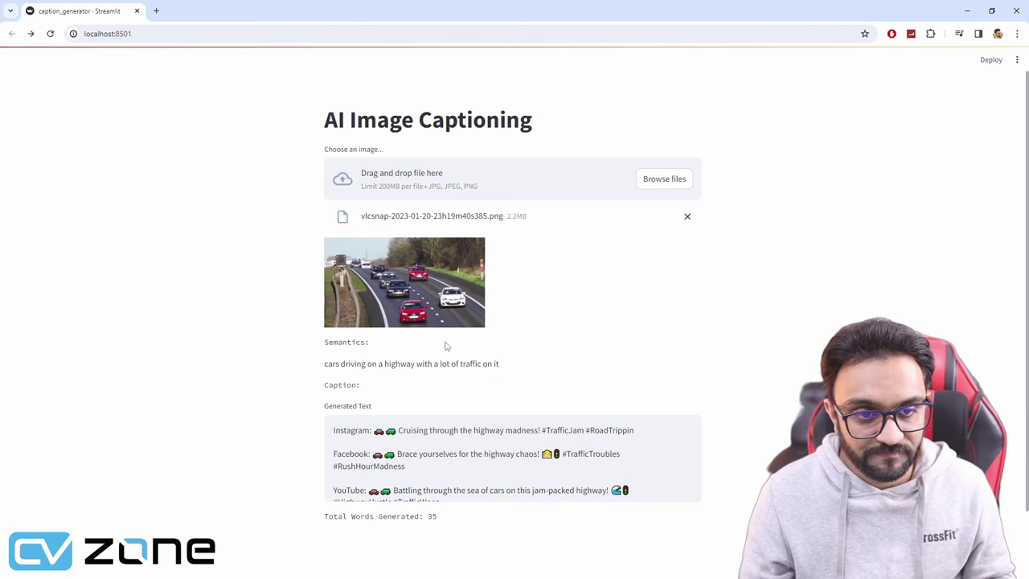
Highlight the highway image's Instagram caption and part of its Facebook caption
scroll(445, 345, down, 1)
drag(402, 380, 641, 379)
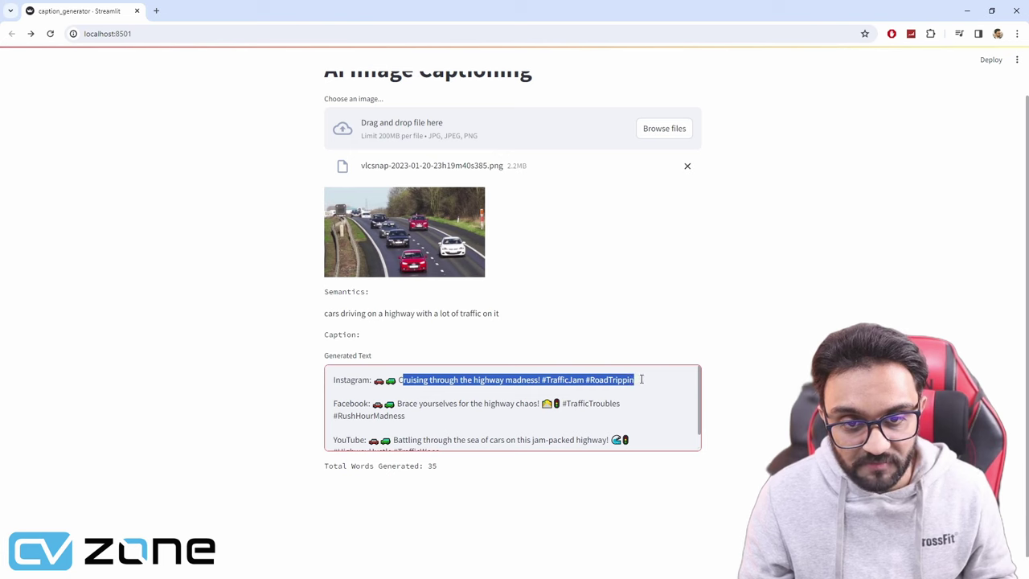
drag(402, 403, 433, 420)
click(433, 420)
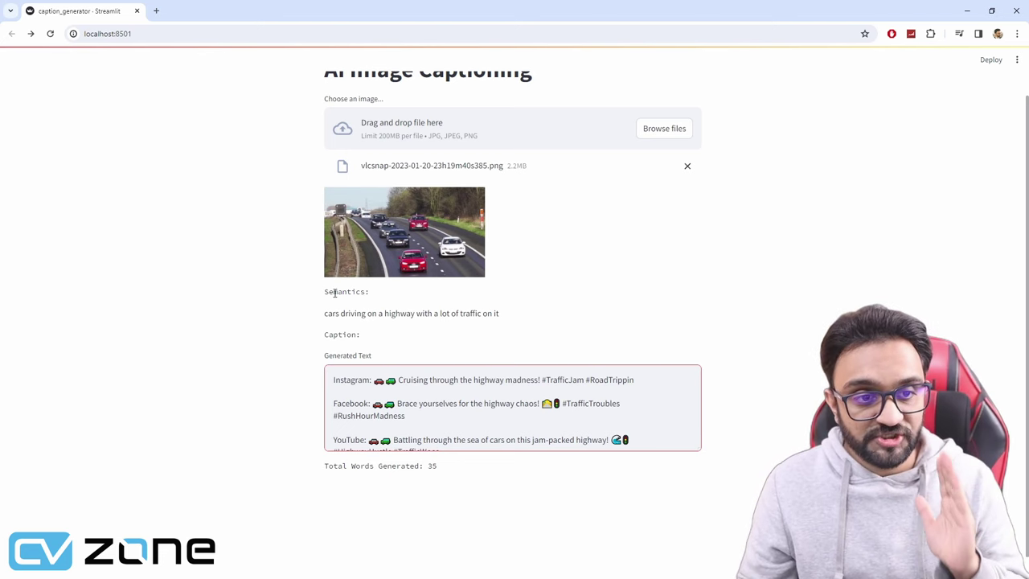
drag(327, 315, 513, 316)
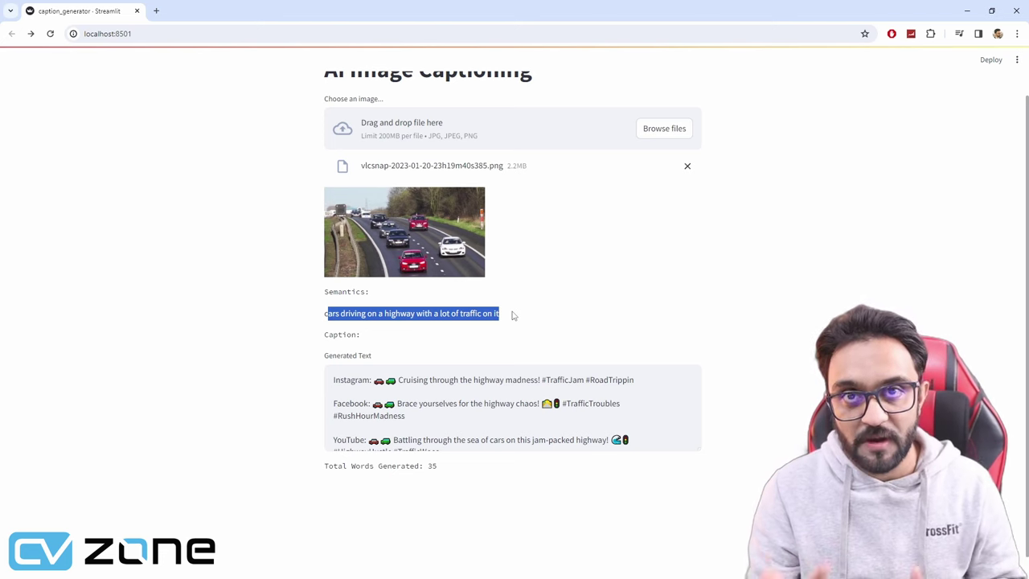
click(513, 315)
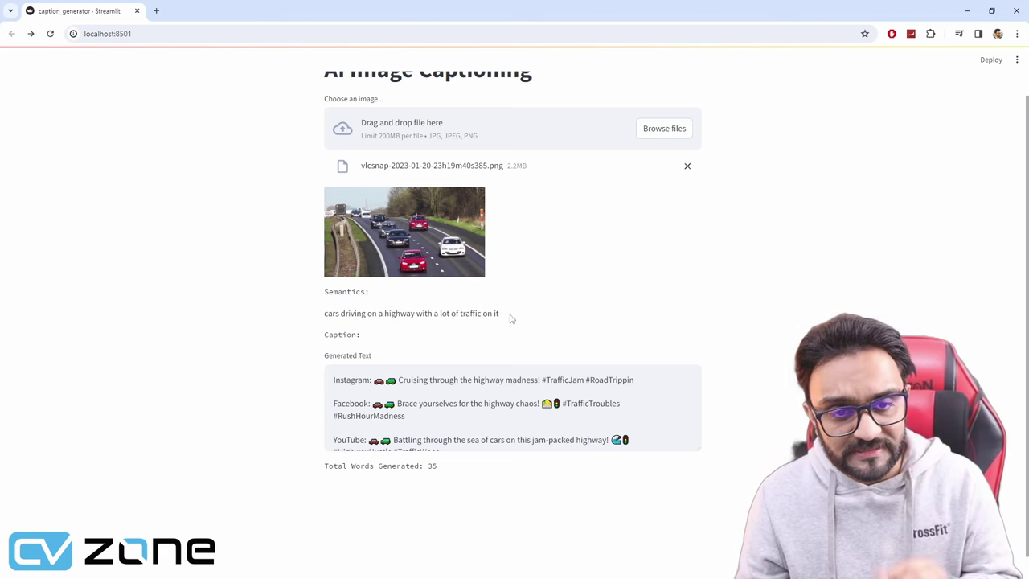
drag(511, 316, 716, 193)
click(457, 318)
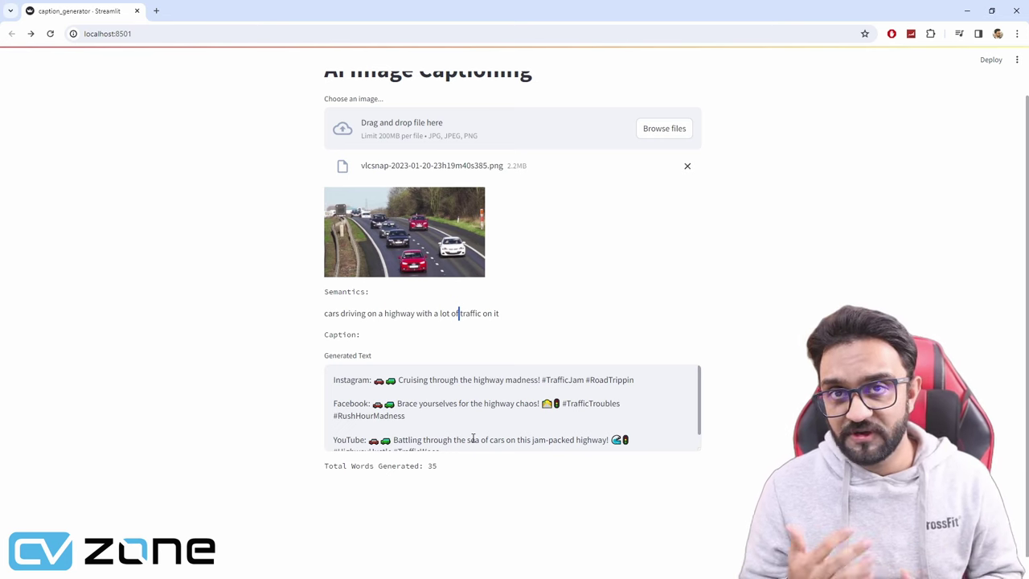
Highlight the semantics sentence and the image with its Semantics label to explain them
triple_click(448, 313)
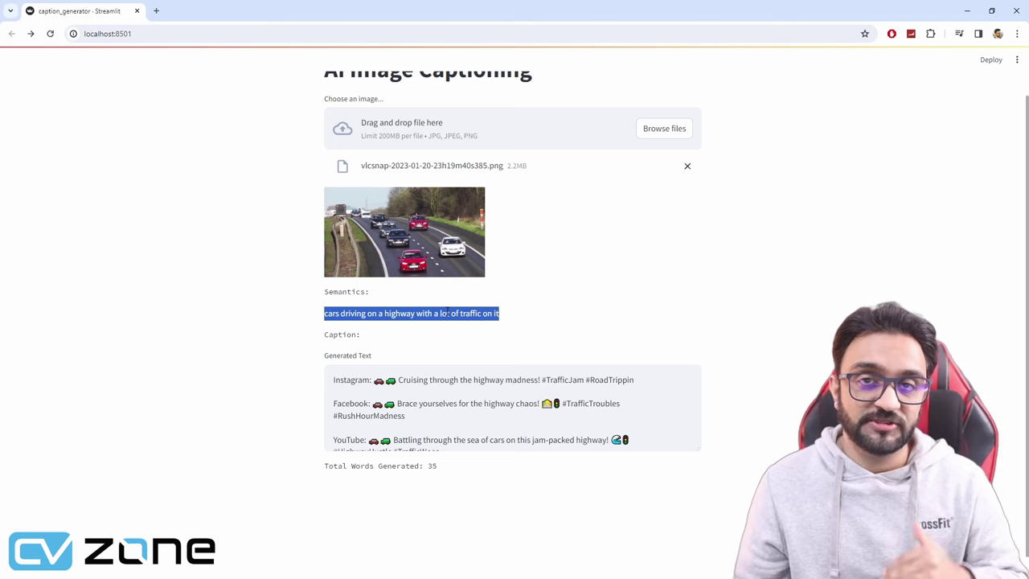
click(589, 313)
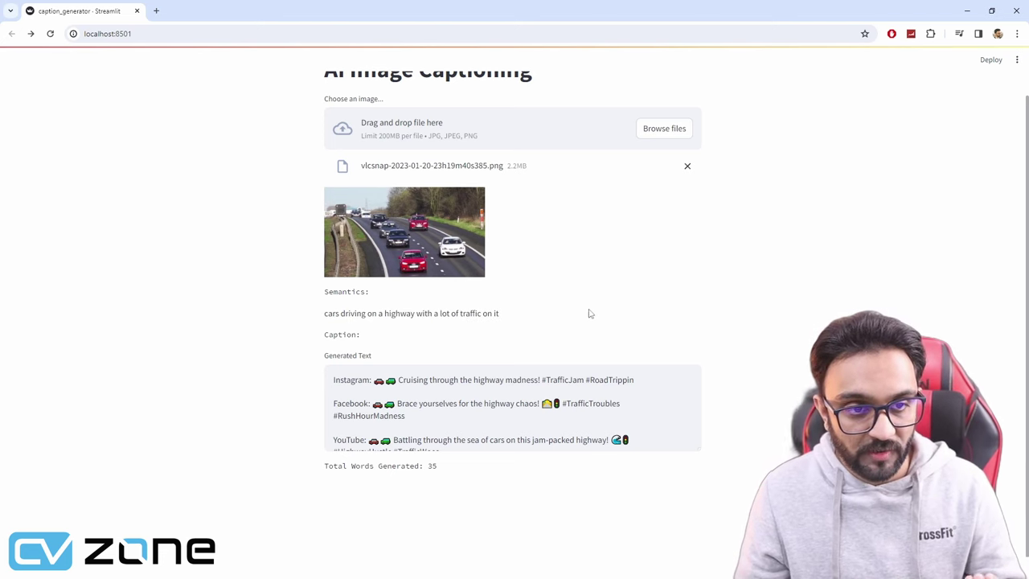
drag(537, 326, 716, 193)
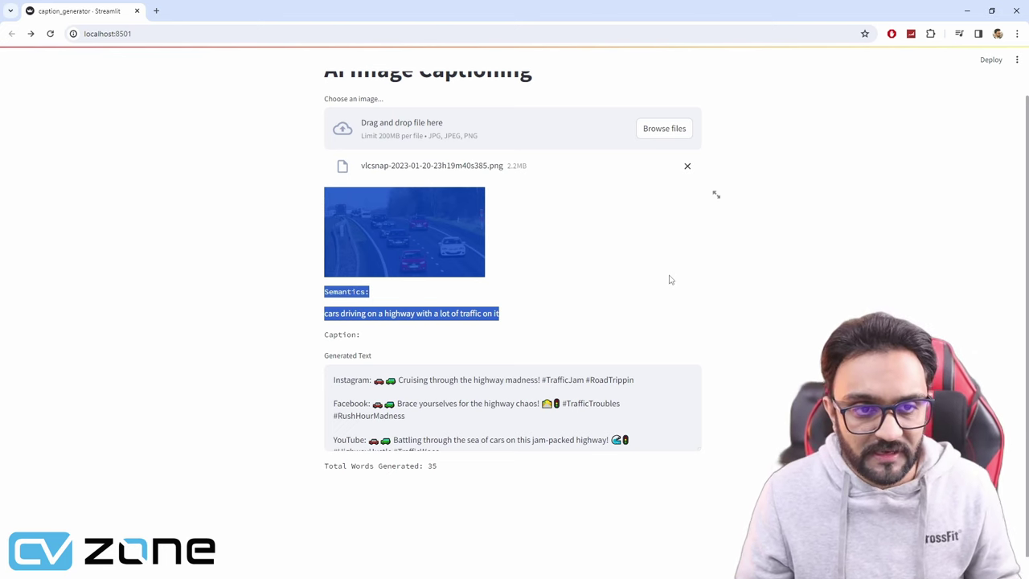
click(641, 281)
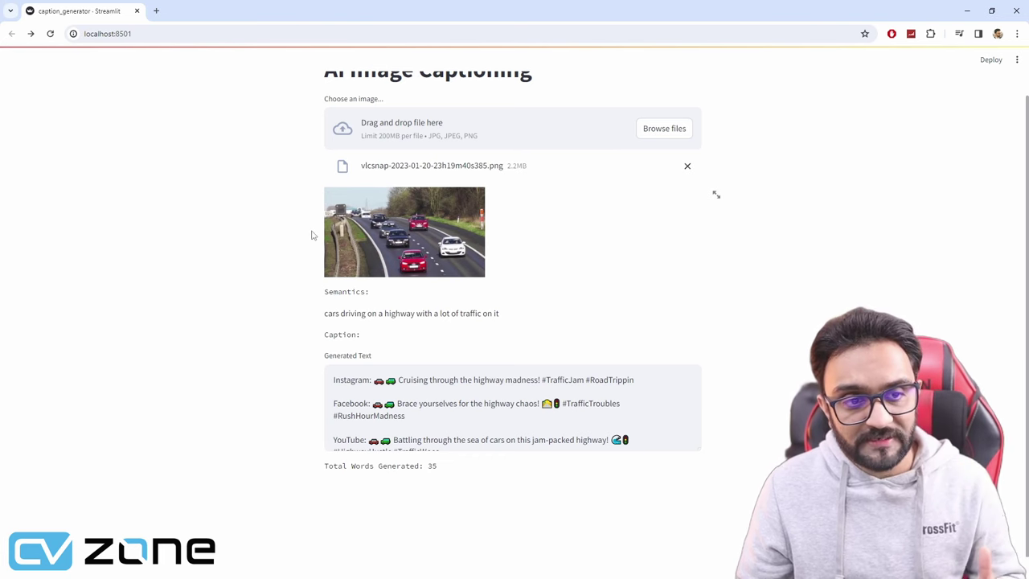
drag(307, 209, 330, 215)
click(517, 305)
click(455, 356)
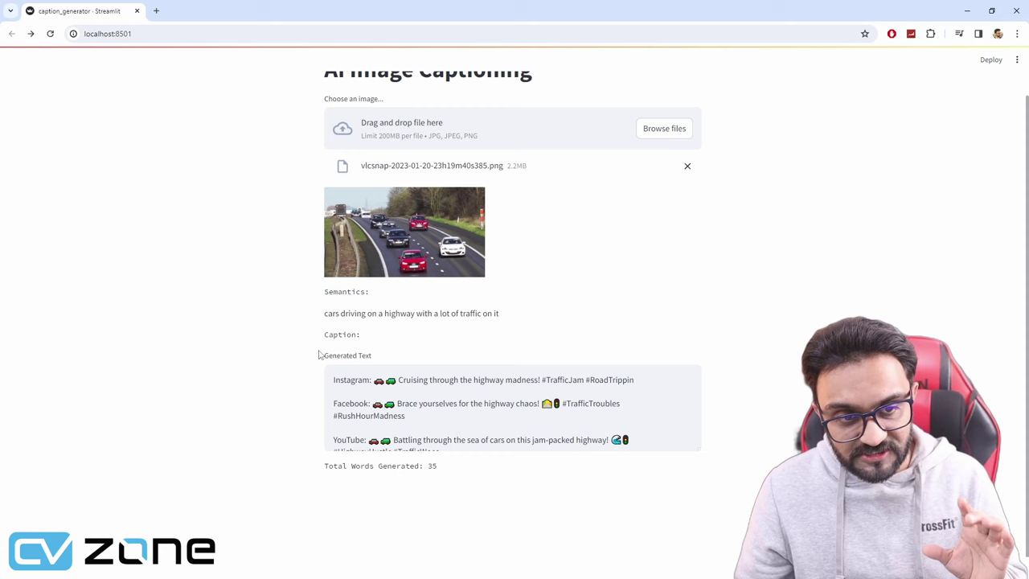
Highlight the generated captions and word count, then bring up the Test Images file picker
drag(319, 354, 726, 481)
click(658, 479)
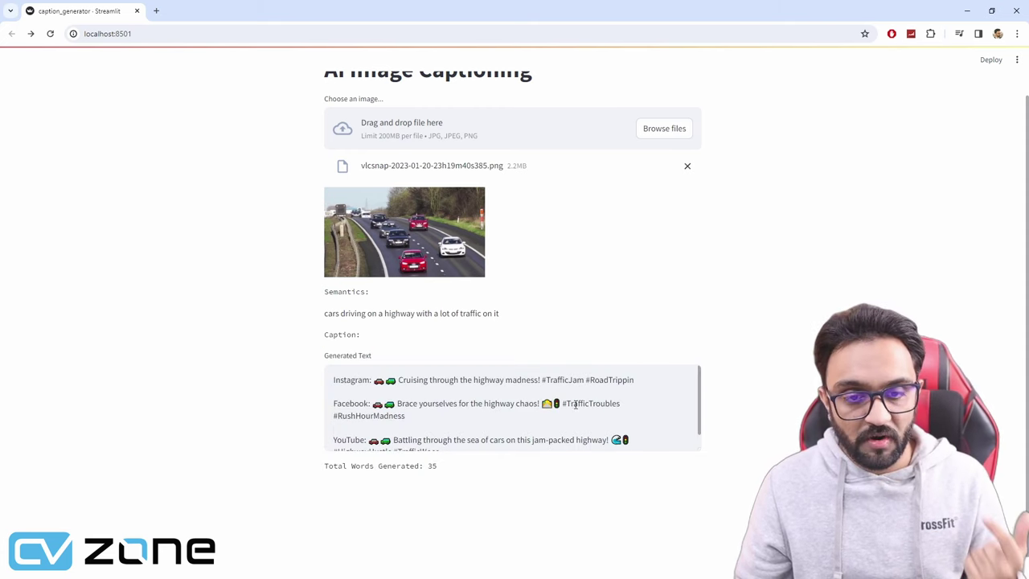
click(487, 405)
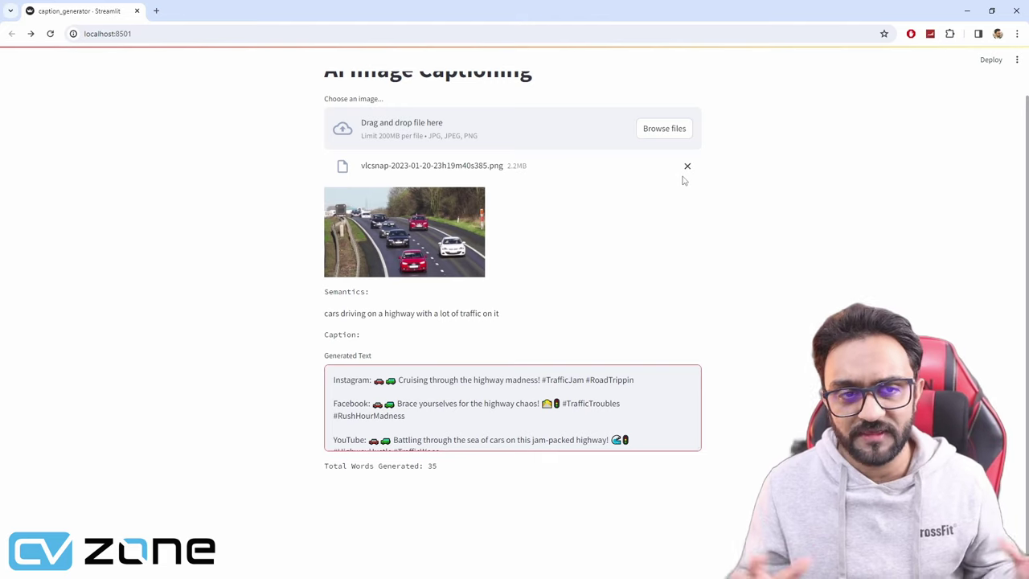
click(682, 136)
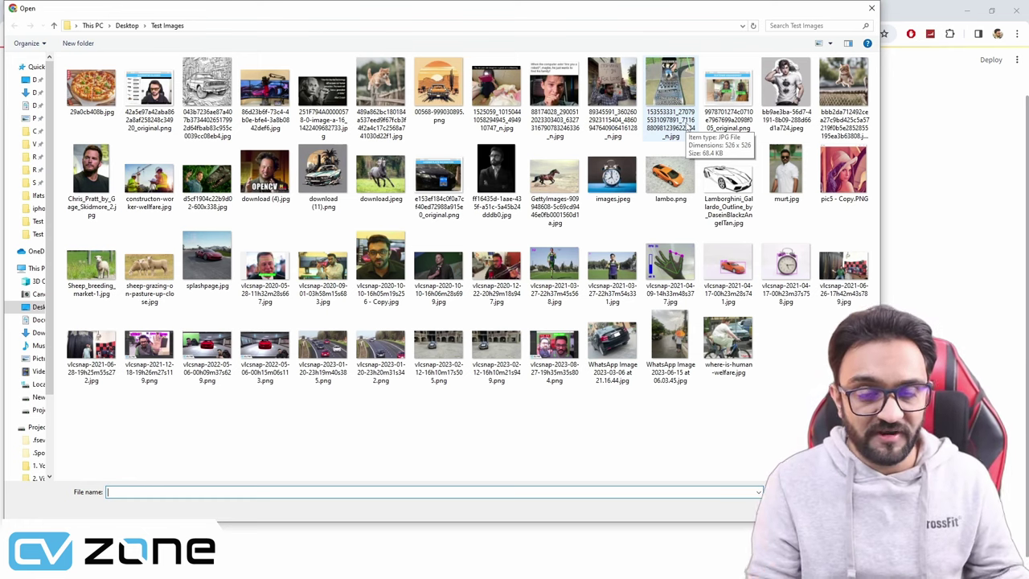
Close the Open dialog unused and highlight the highway captions and page sections while explaining
click(872, 8)
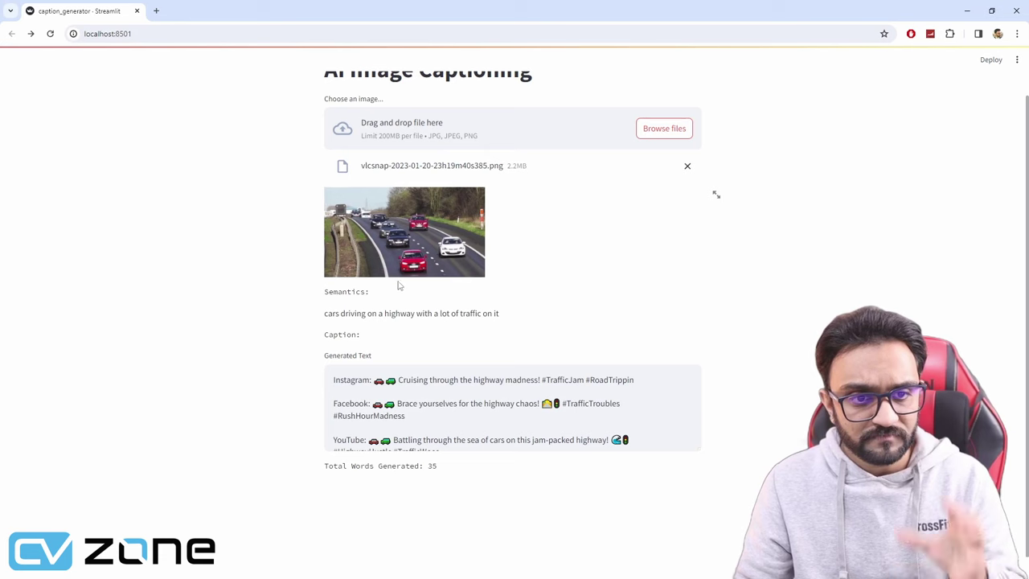
drag(327, 356, 632, 459)
click(683, 438)
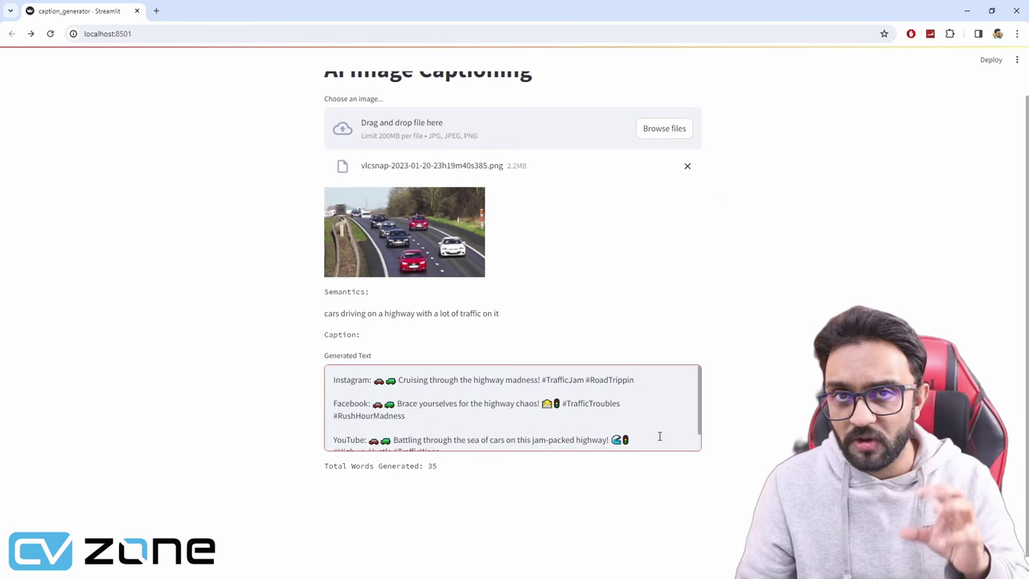
key(ctrl+a)
click(462, 324)
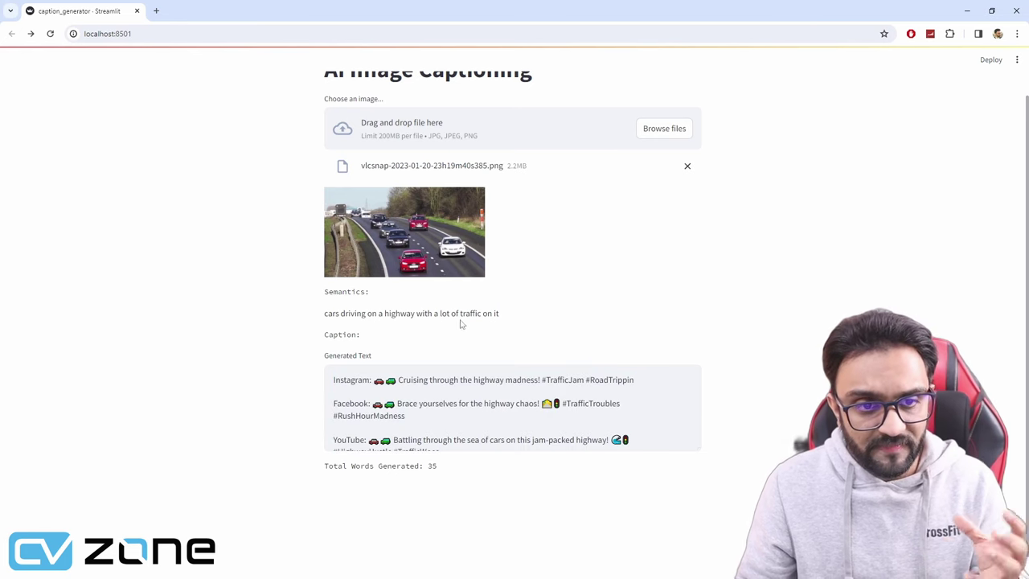
drag(498, 313, 337, 131)
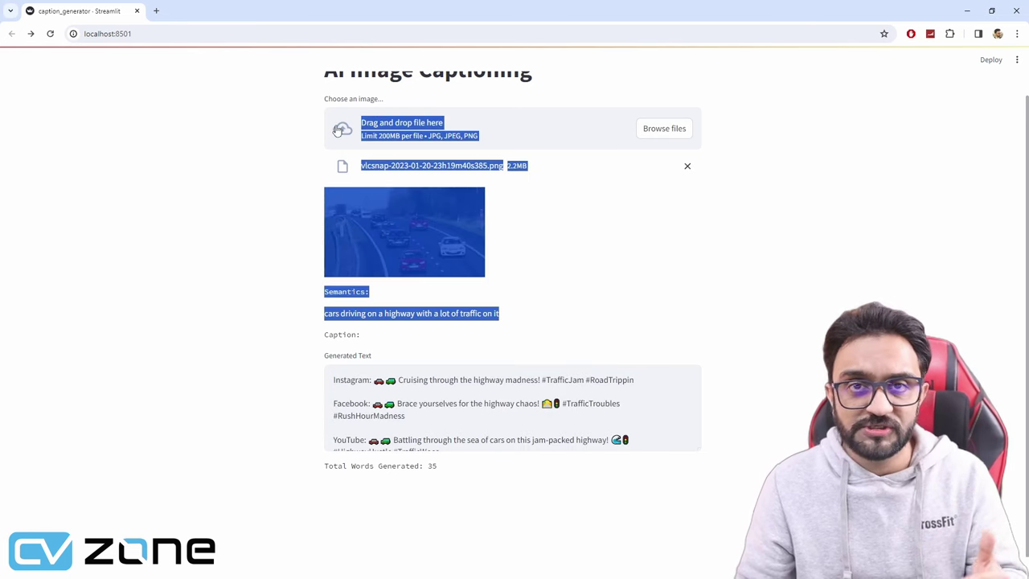
click(540, 247)
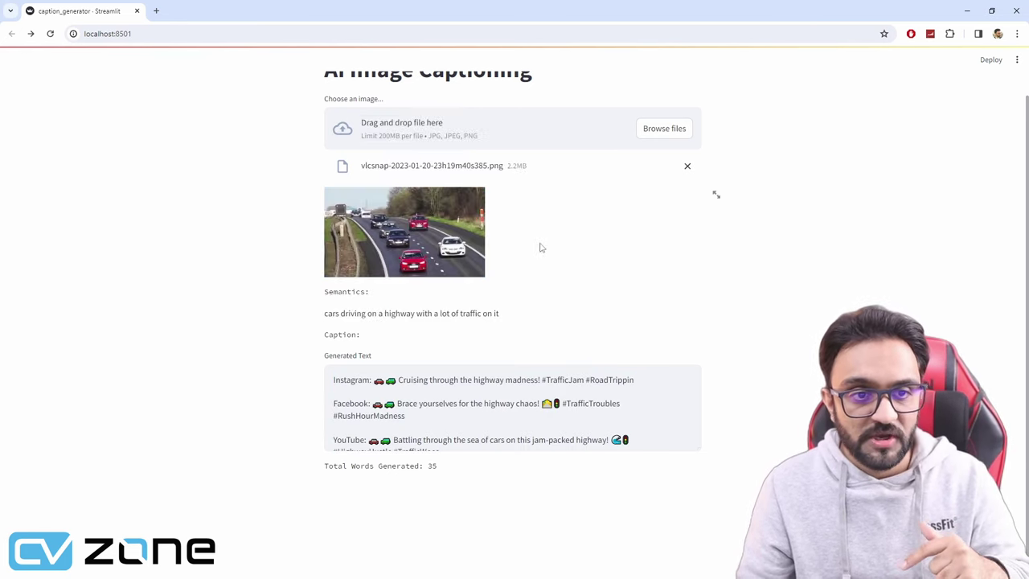